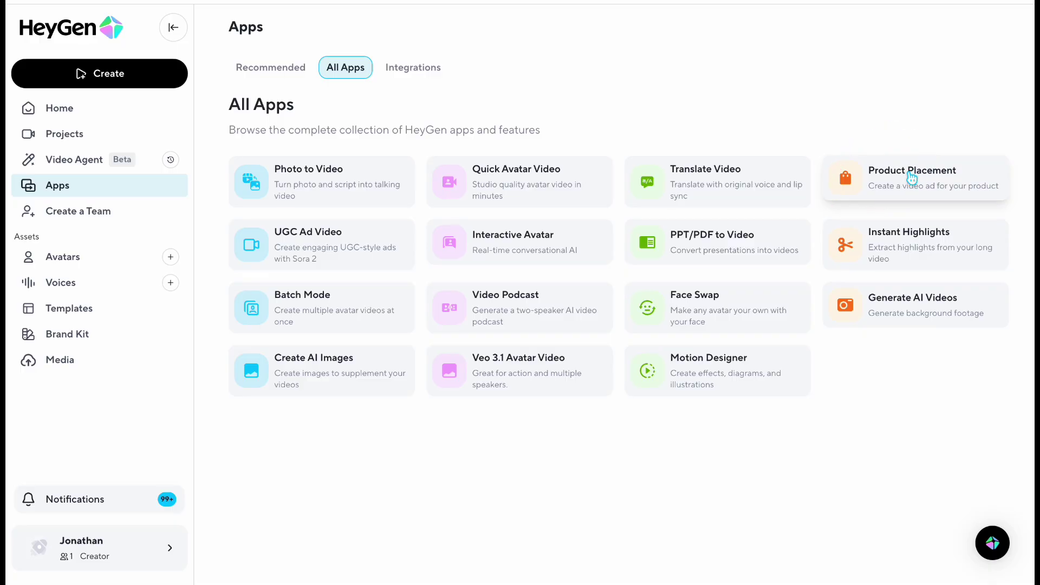
- Open the Product Placement app and upload flexbar.png from the graphics folder as the product image
left_click(912, 176)
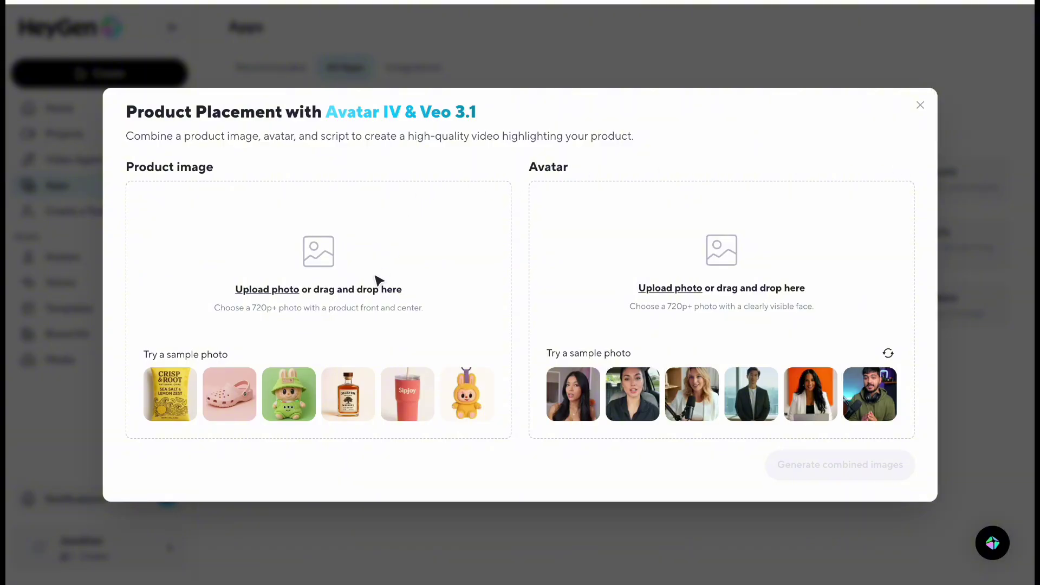
left_click(345, 295)
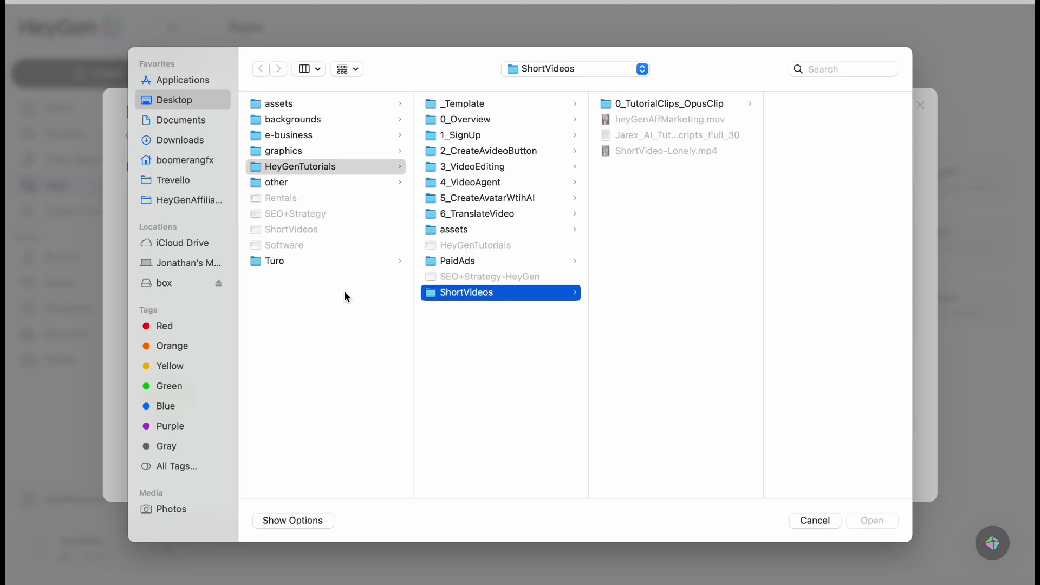
left_click(316, 153)
left_click(488, 137)
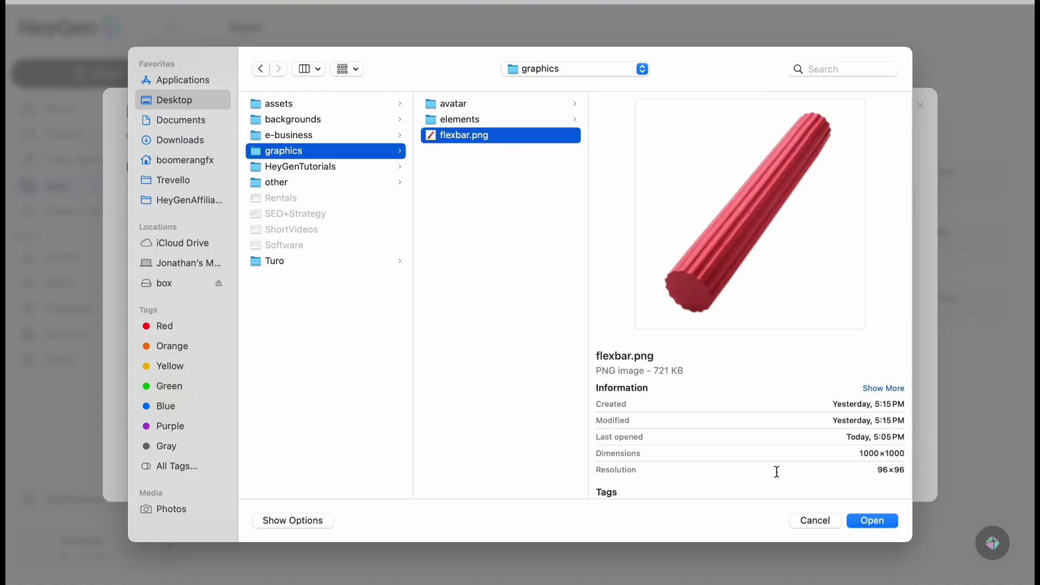
left_click(877, 520)
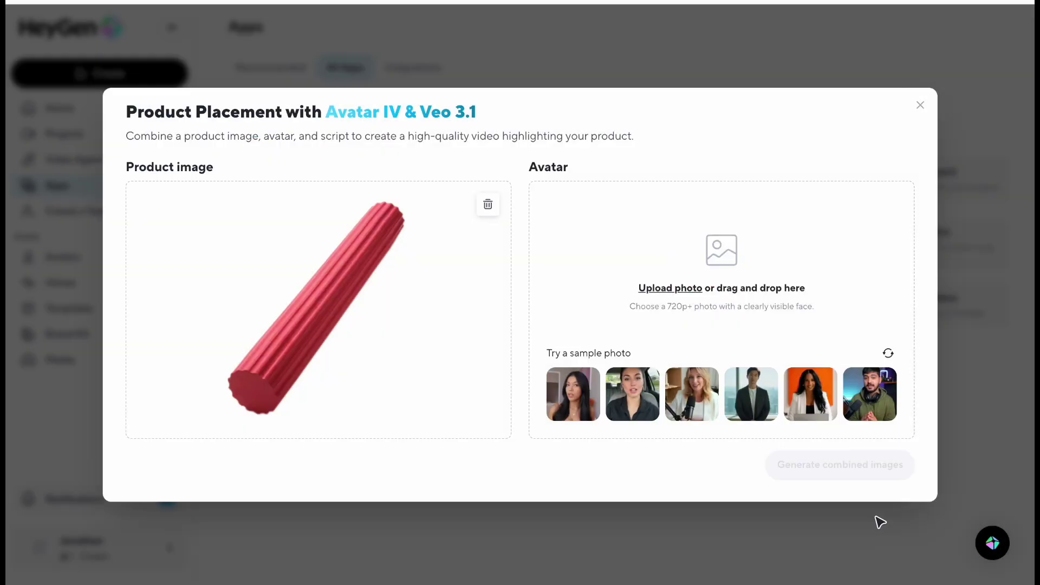
- Choose the sample avatar of the blonde woman with a microphone and generate the combined images
left_click(704, 411)
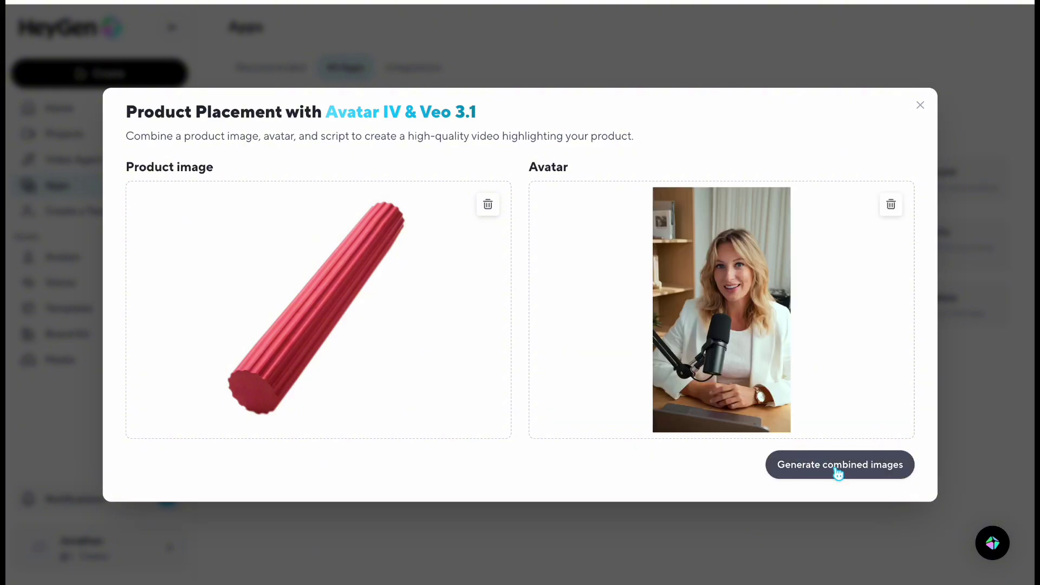
left_click(837, 466)
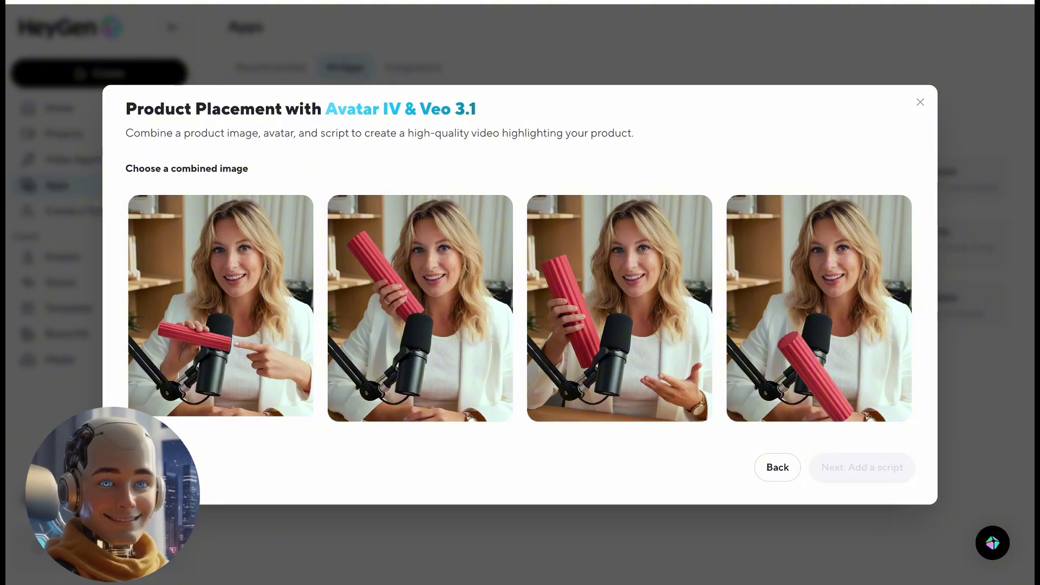
- Continue with the fourth combined image and fill the script with an automatically suggested text
left_click(817, 320)
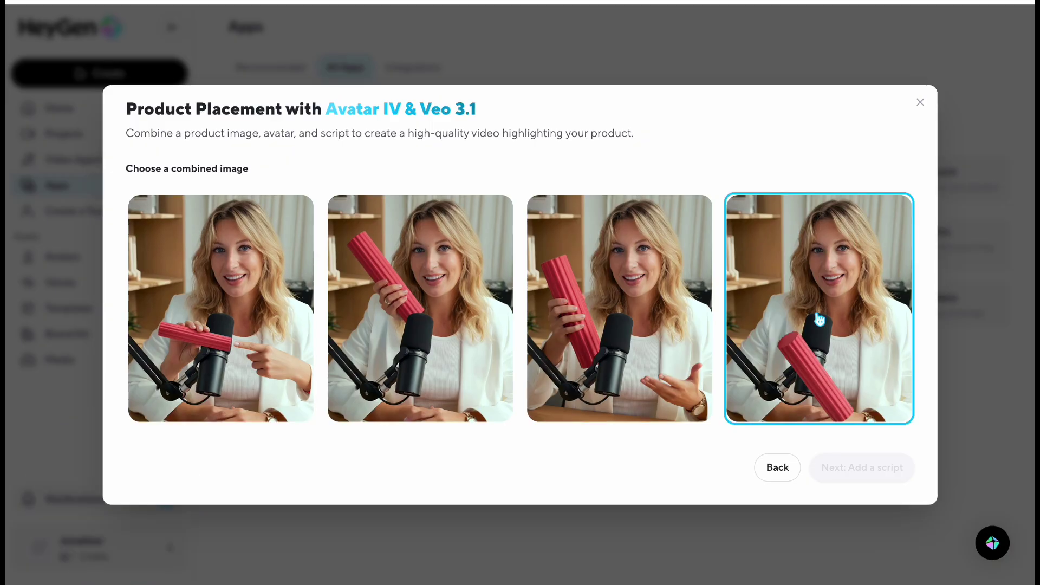
left_click(866, 467)
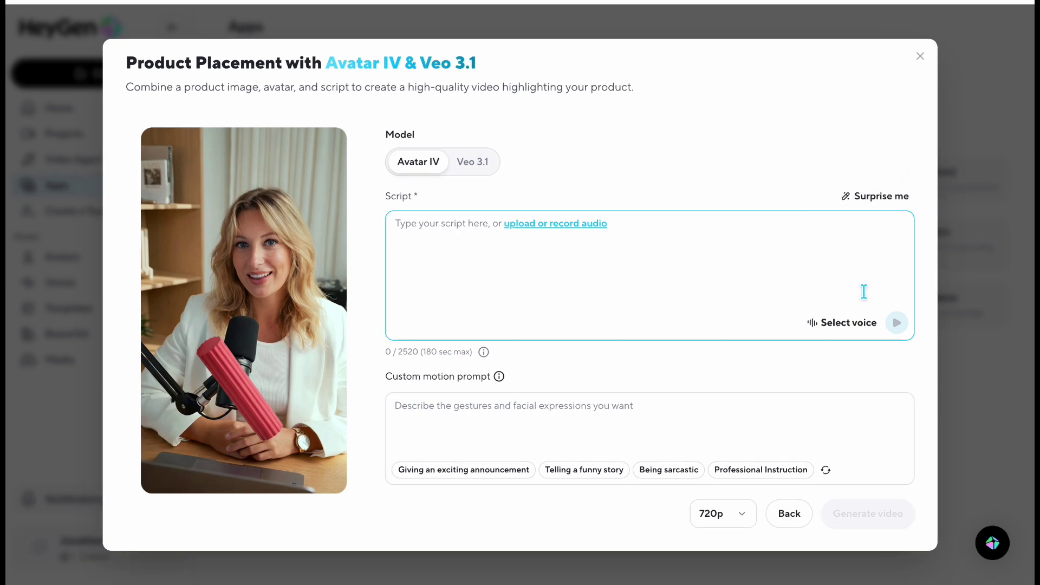
left_click(875, 200)
- Enter the custom motion prompt "Demonstrate the object by moving it around, while speaking. Speak enthusiatically"
left_click(641, 426)
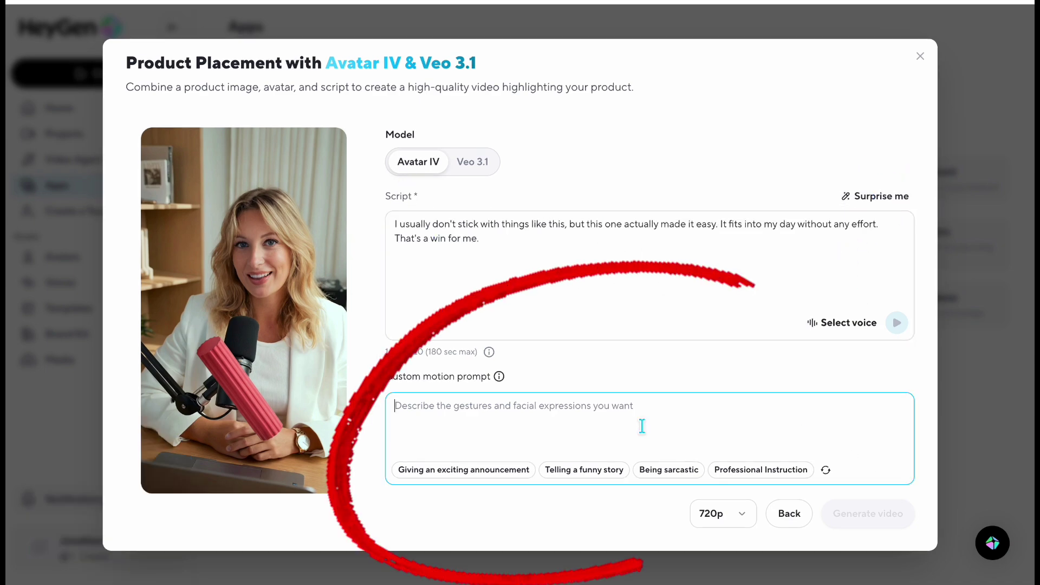
type("Demons")
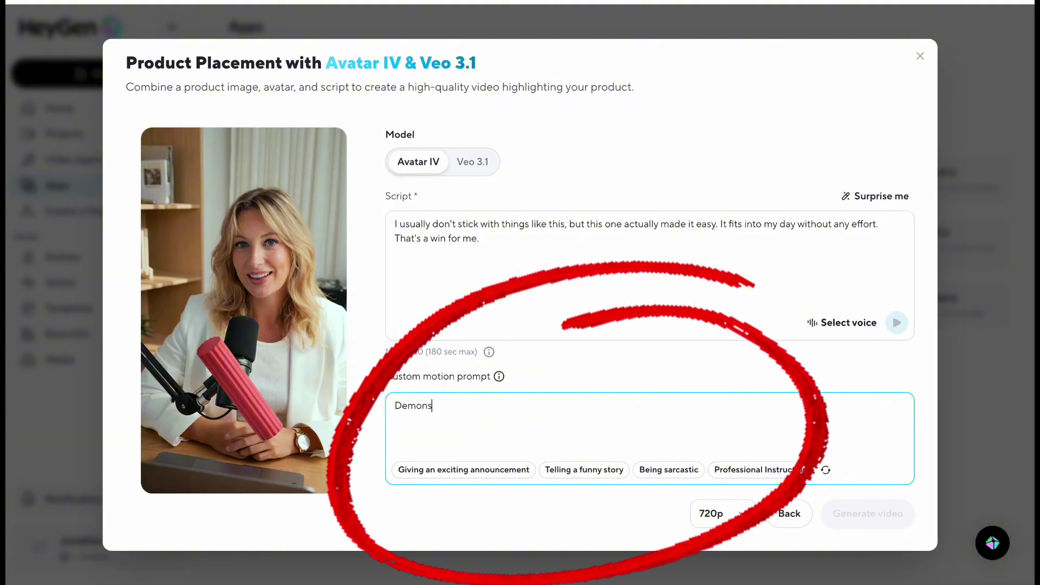
type("trate the obje")
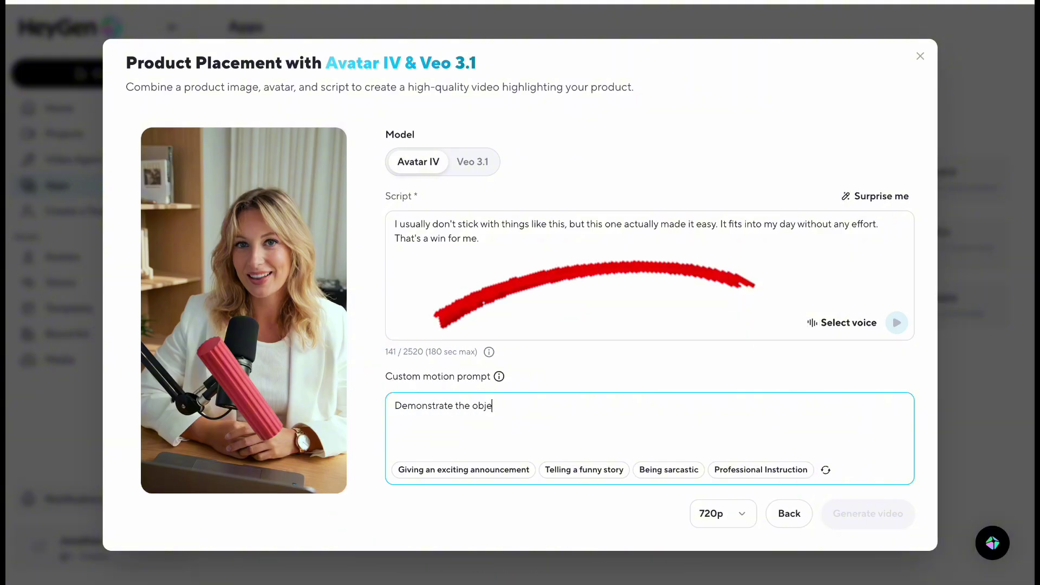
type("ct by moving it around")
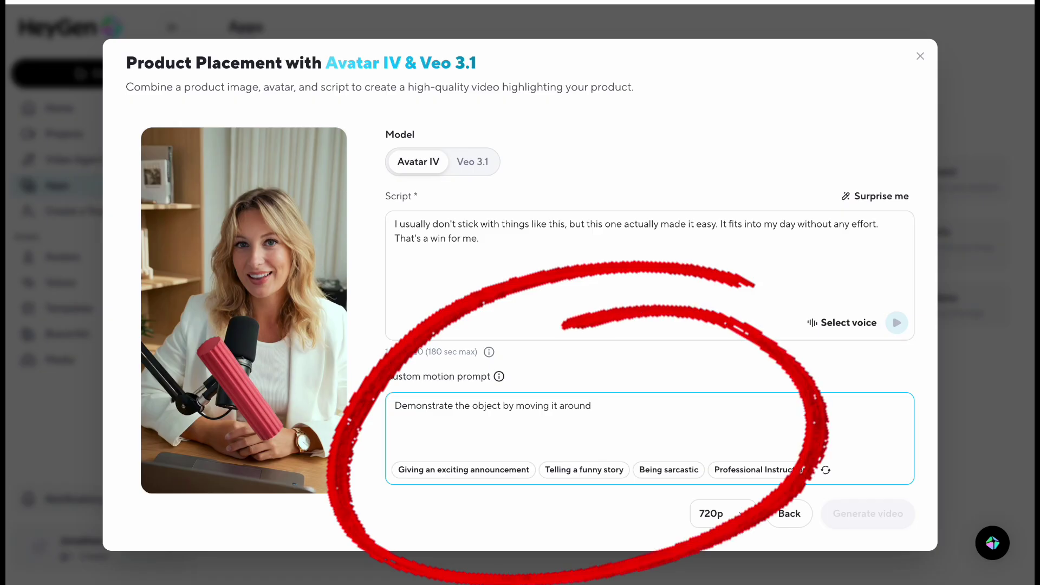
type(", whio")
key("BackSpace")
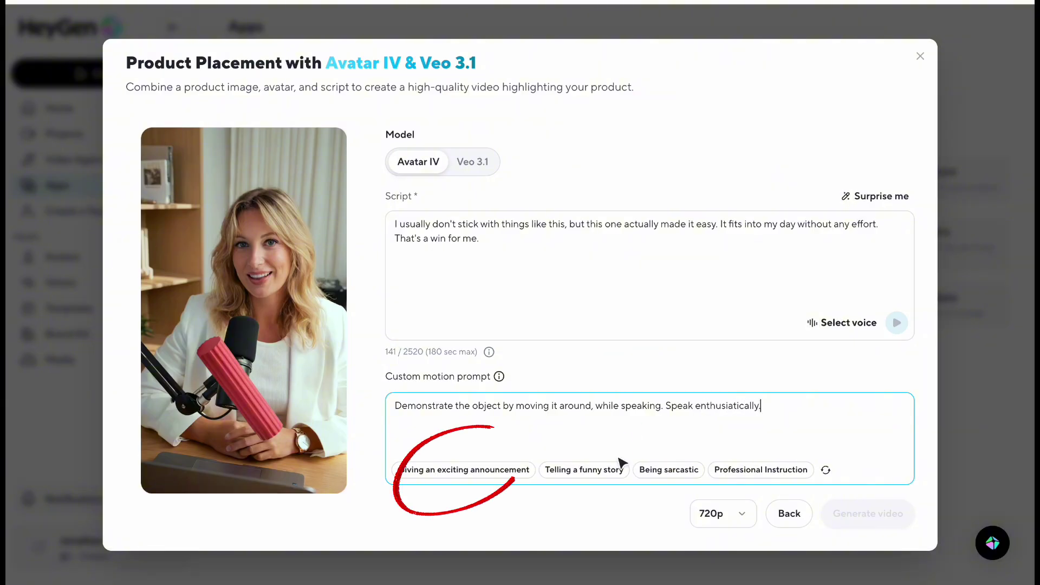
- Replace the custom motion prompt with "giving an exciting announcement with enthusiastic gestures, waving the object around"
left_click(476, 469)
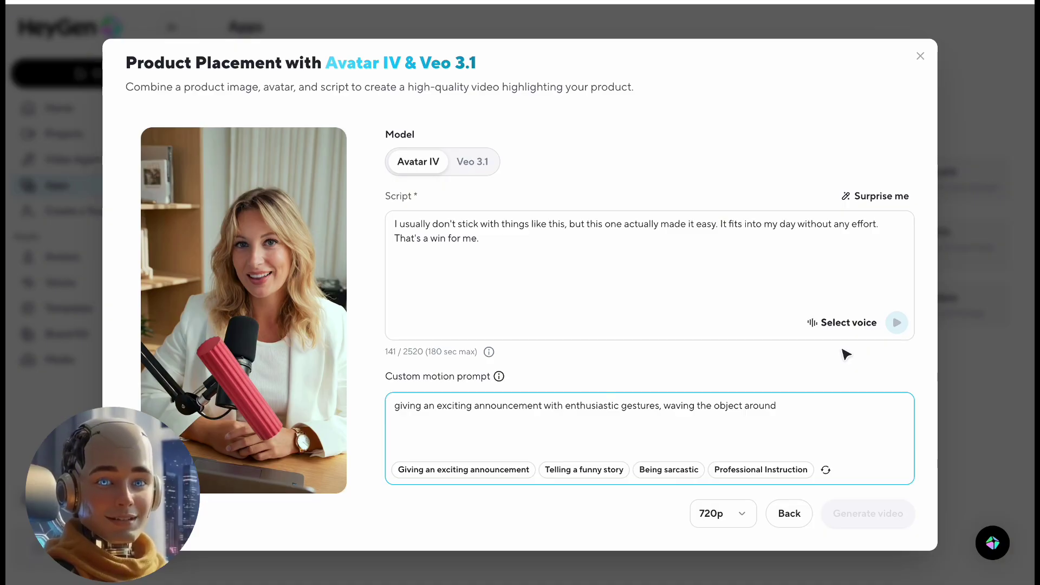
- Open the voice selection and filter the HeyGen Library to female, middle-aged voices
left_click(856, 323)
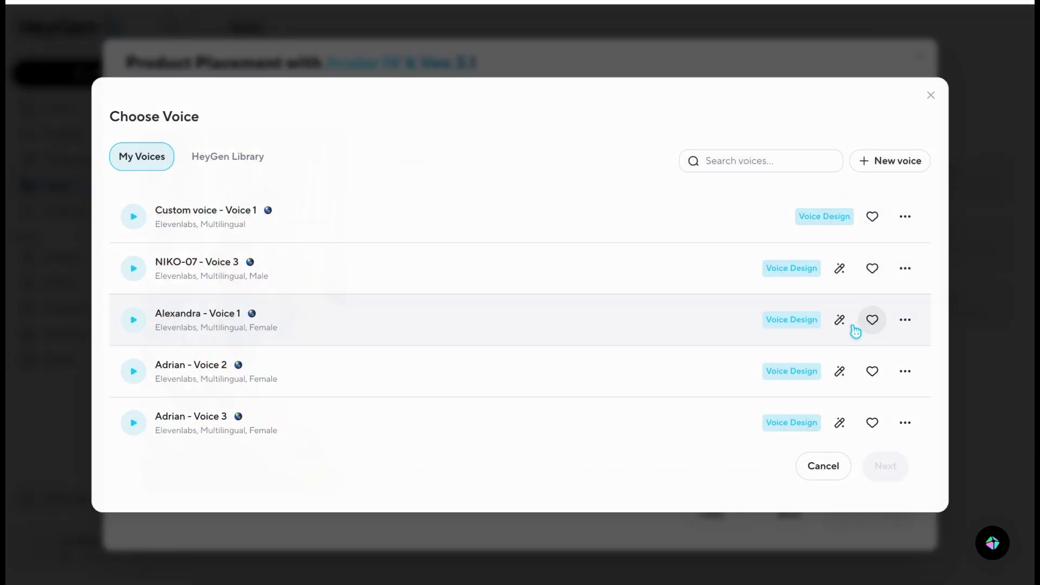
left_click(234, 158)
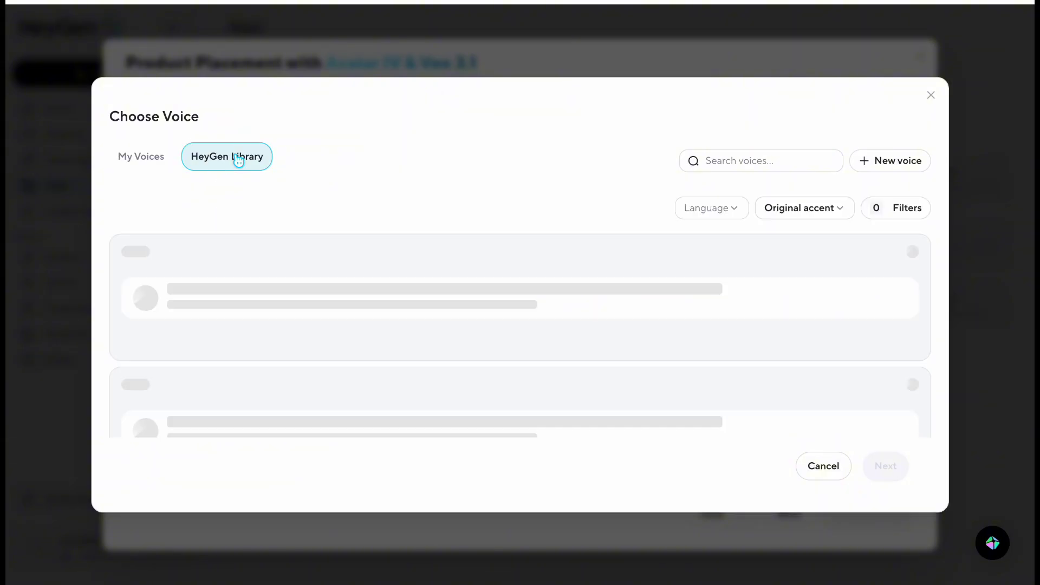
left_click(904, 211)
left_click(801, 325)
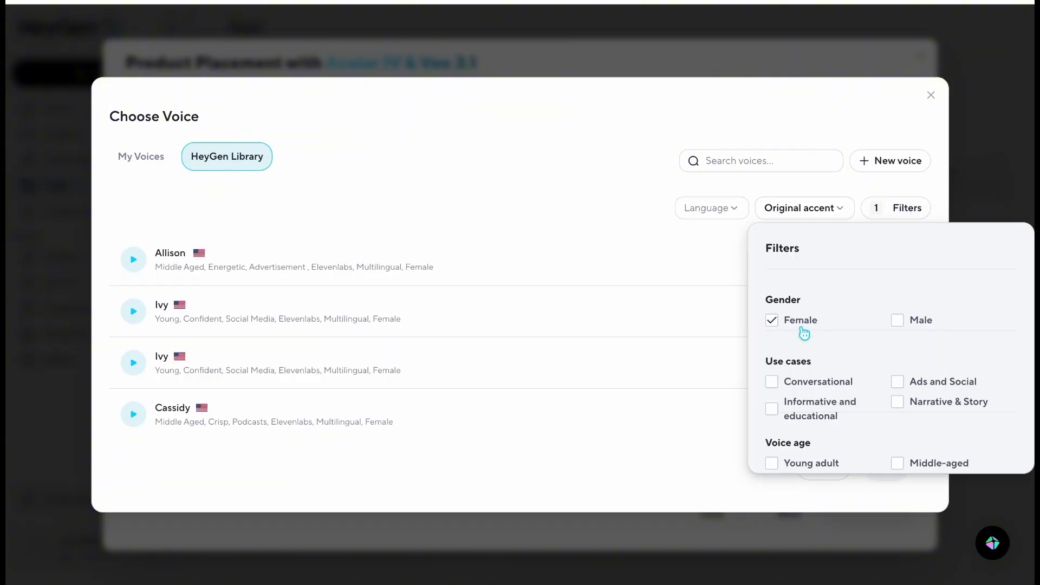
scroll(863, 349, "down", 3)
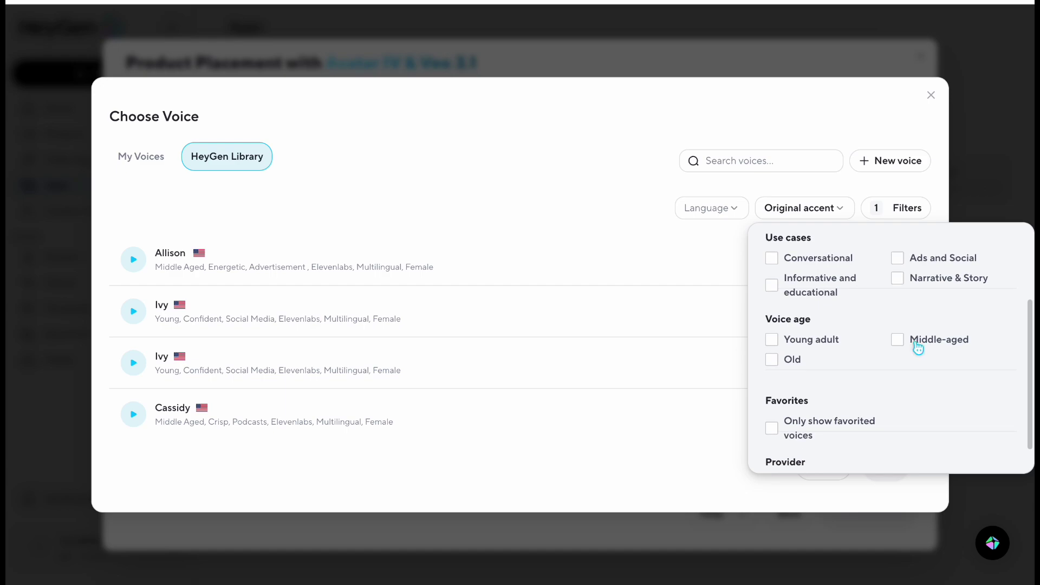
left_click(910, 345)
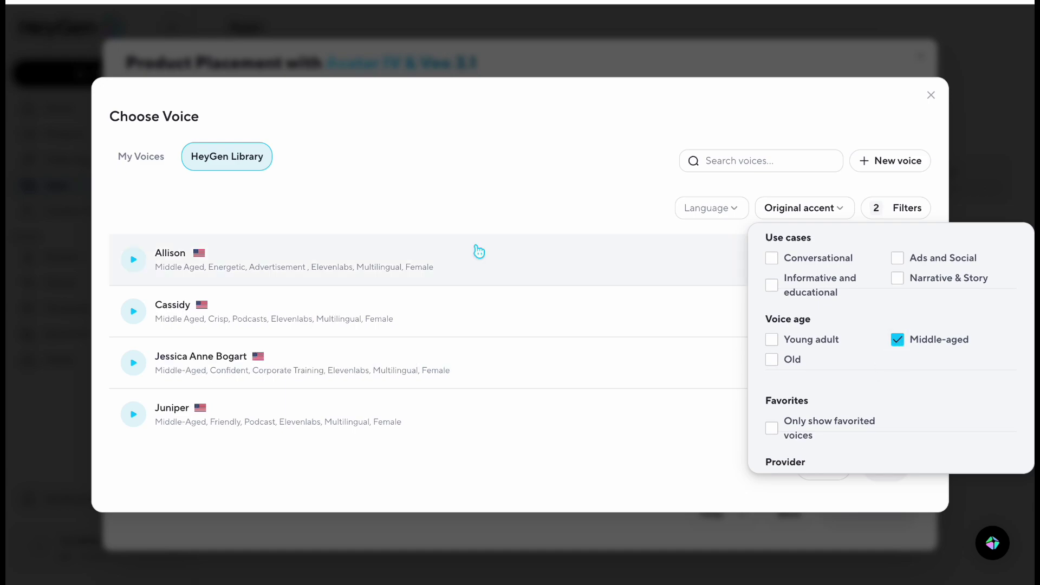
left_click(466, 200)
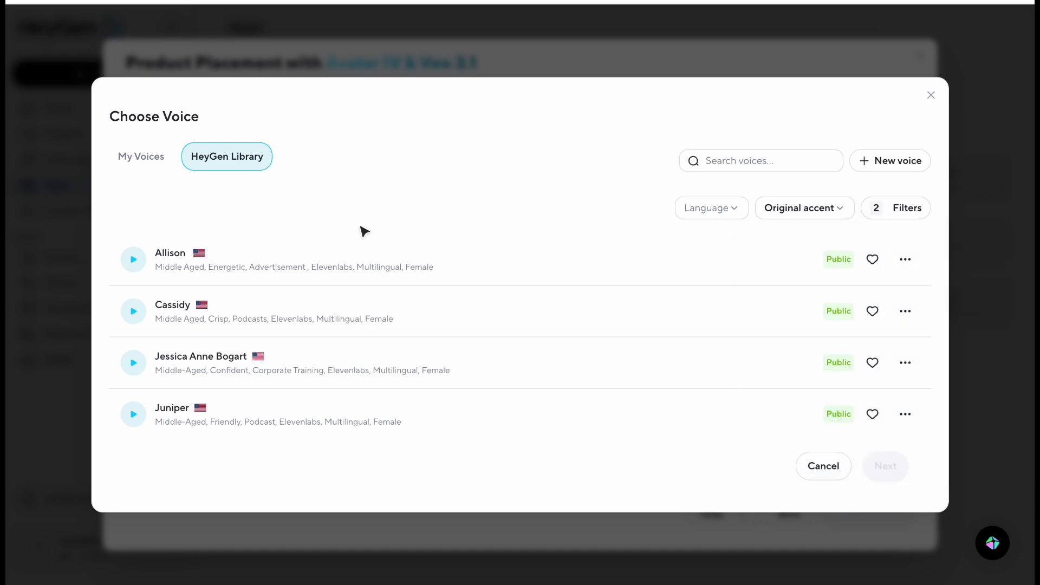
- Preview the first four voices in the filtered library list to compare how they sound
left_click(134, 265)
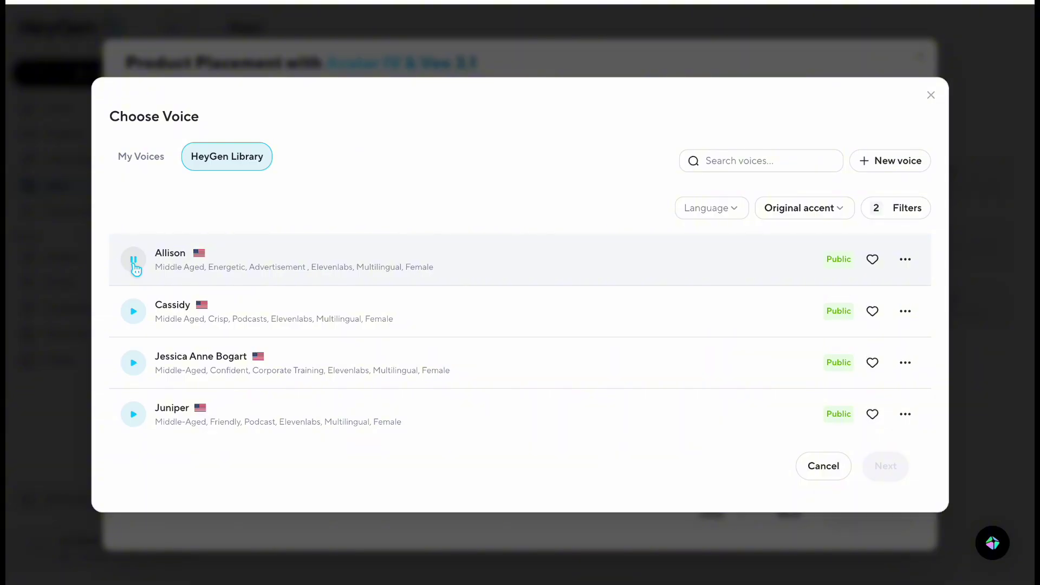
left_click(135, 364)
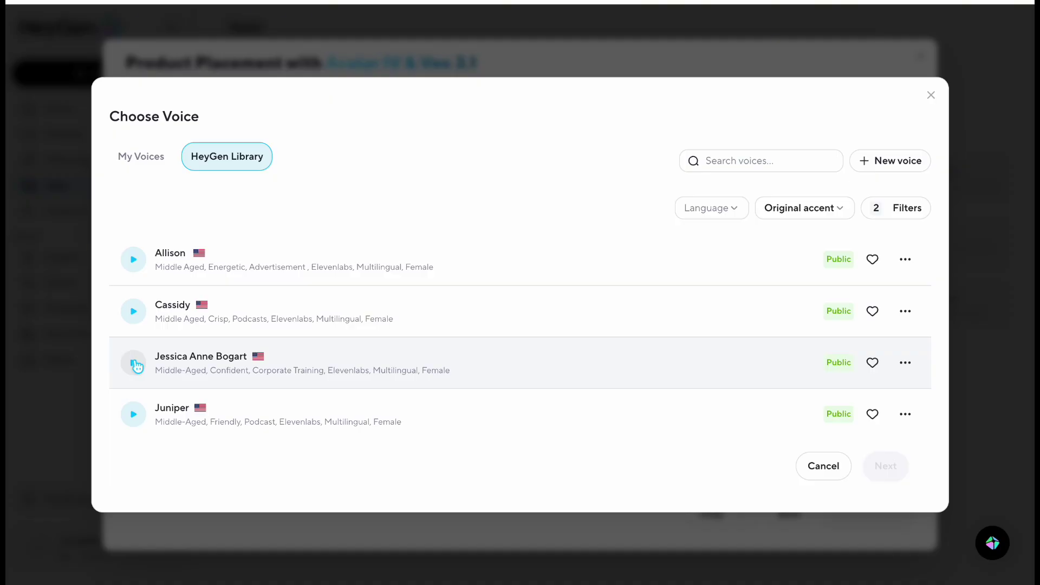
left_click(135, 311)
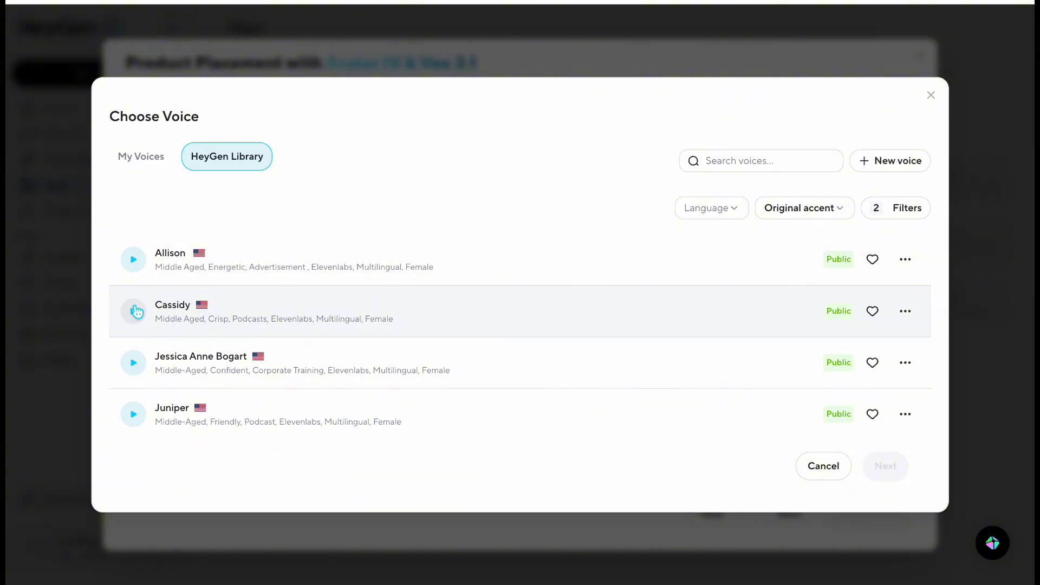
left_click(135, 418)
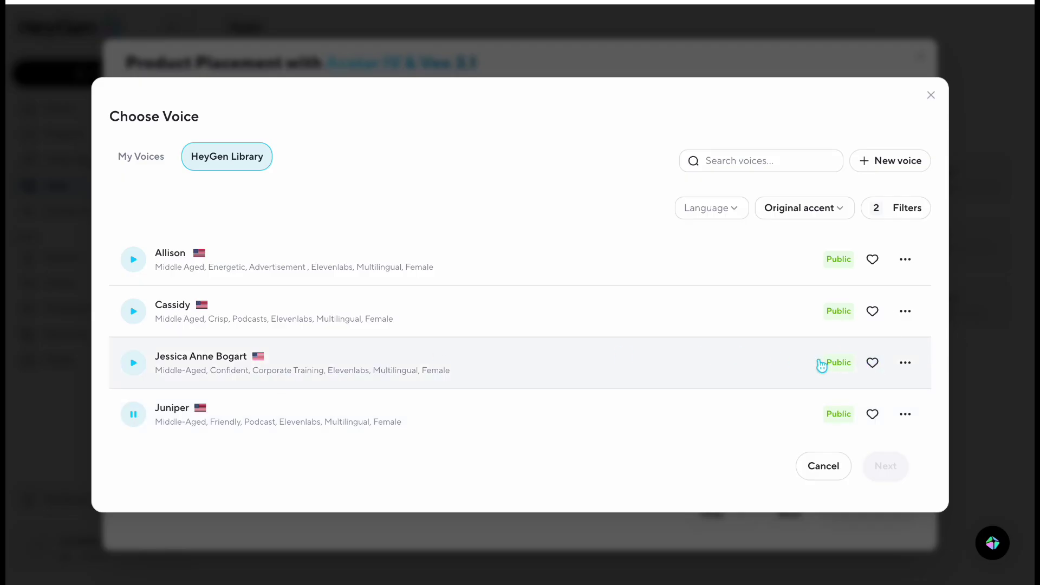
- Assign the confident corporate training voice to the script and generate the video
double_click(782, 368)
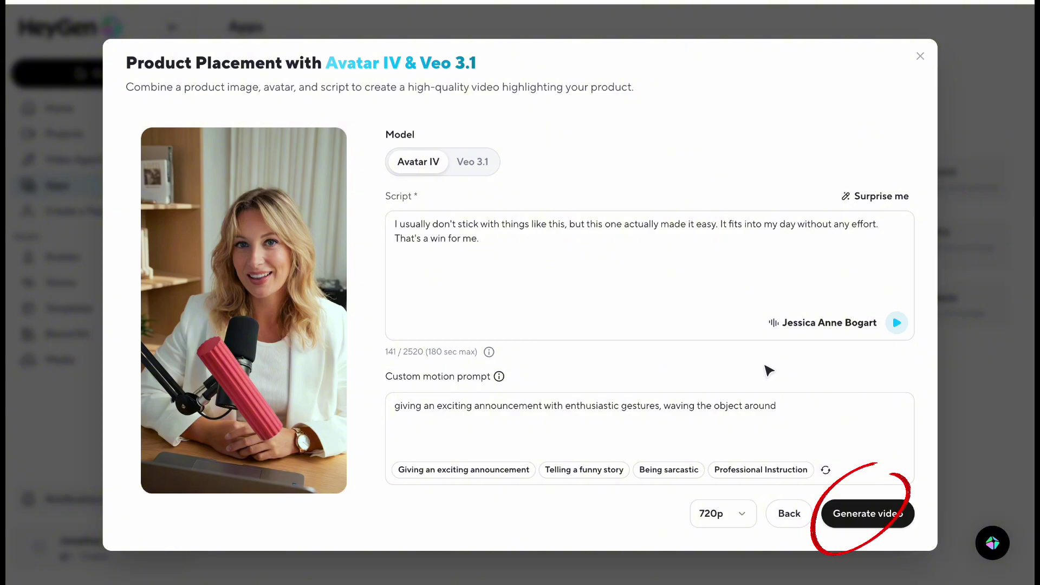
left_click(885, 519)
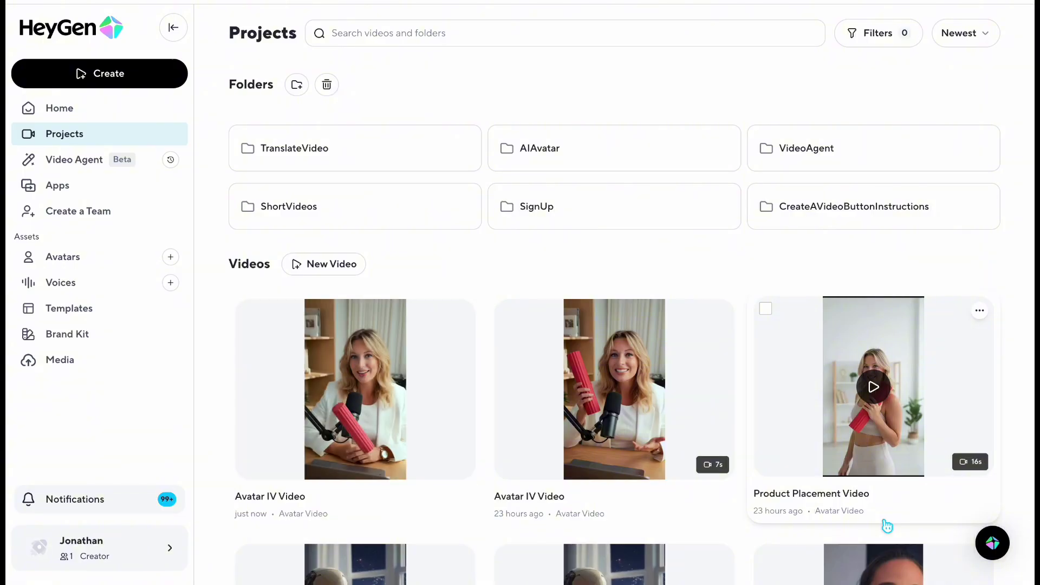
- Open the newest Avatar IV video in Projects, play it through, and return to the project list
left_click(373, 402)
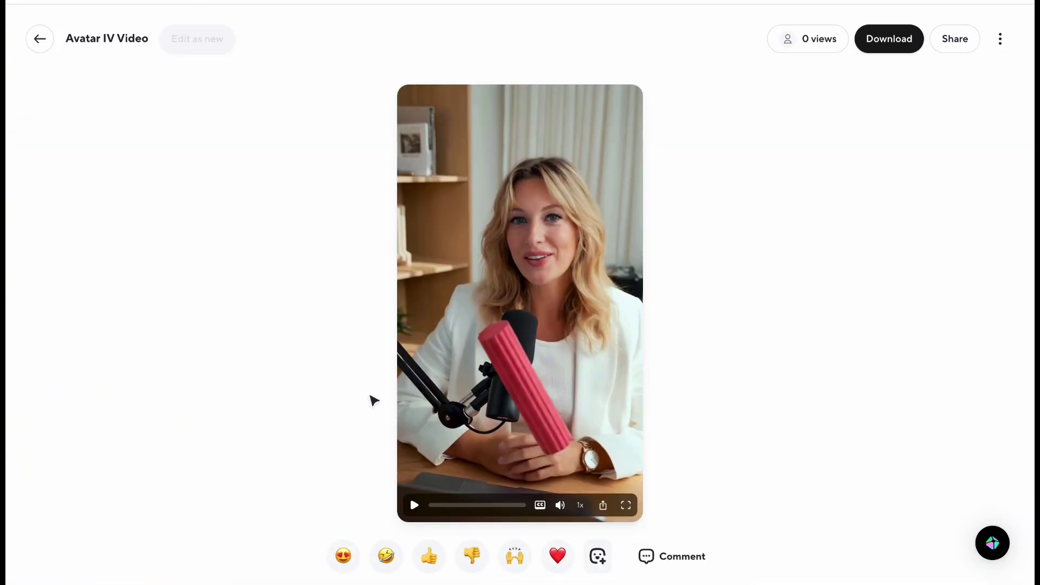
left_click(414, 506)
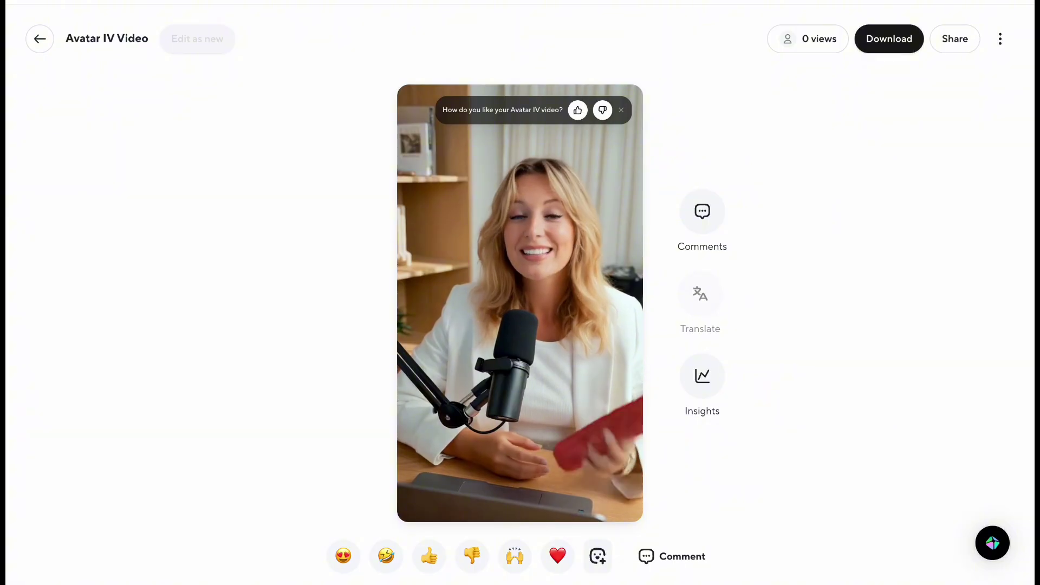
mouse_move(413, 507)
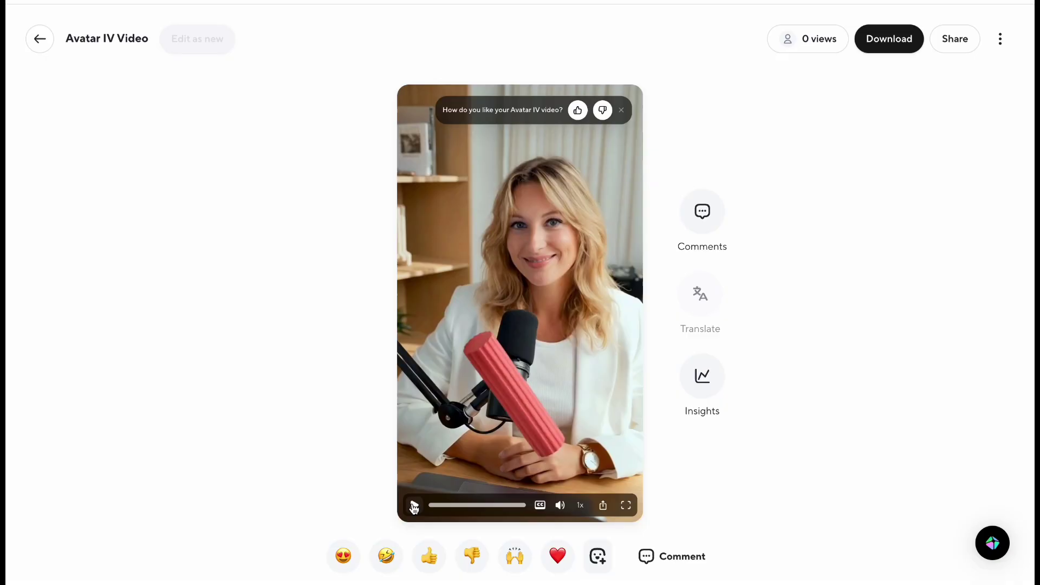
left_click(39, 38)
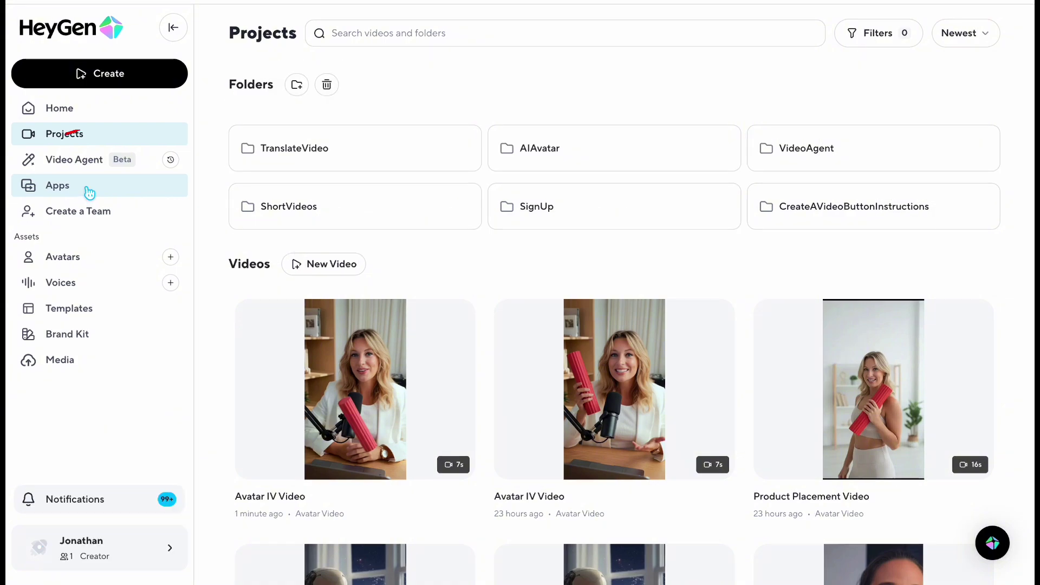
- Show the complete app collection and open Product Placement for a new video
left_click(89, 193)
scroll(574, 417, "down", 1)
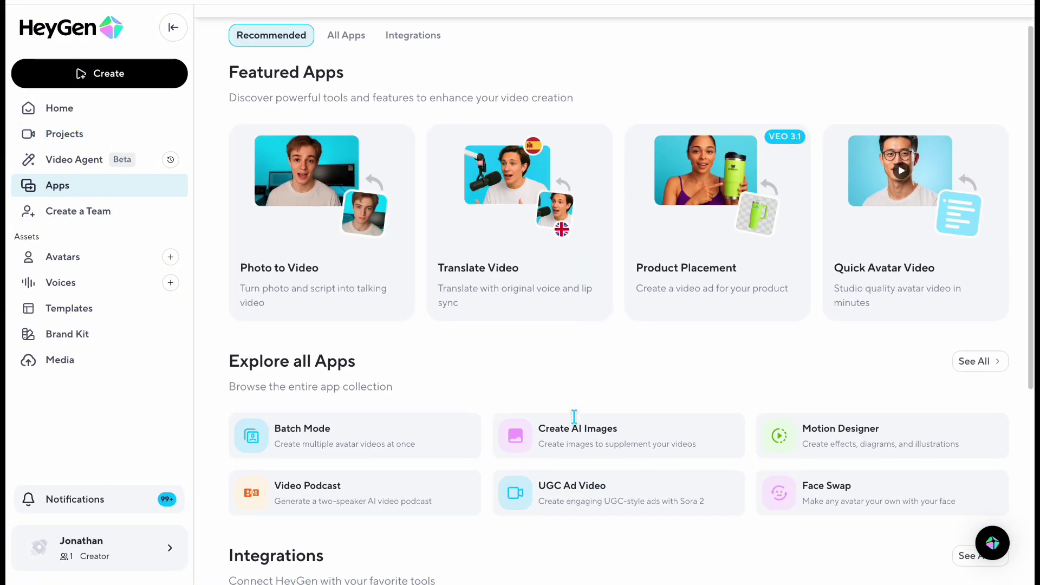
scroll(575, 418, "down", 4)
scroll(576, 422, "up", 3)
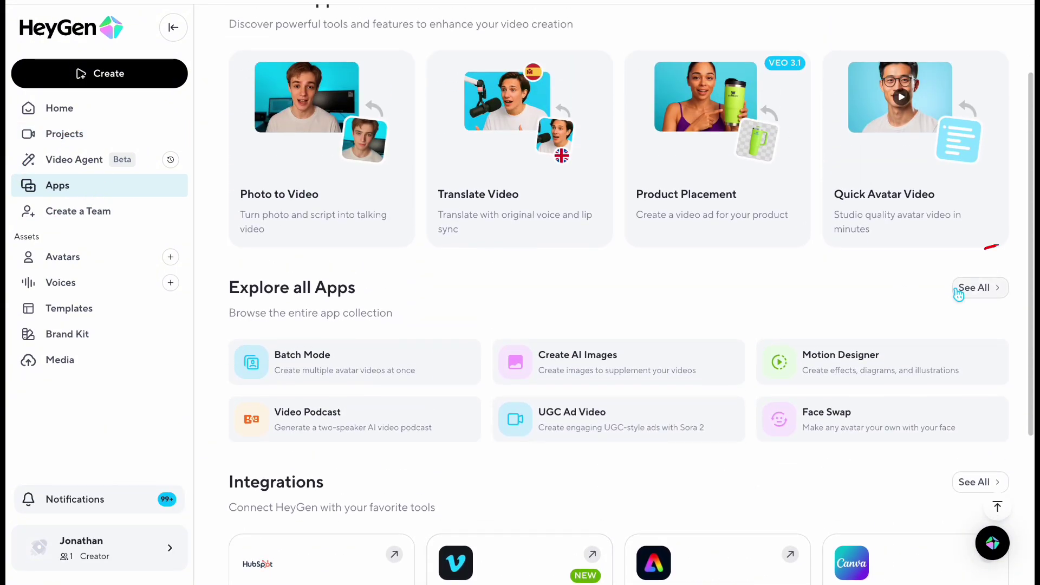
left_click(971, 287)
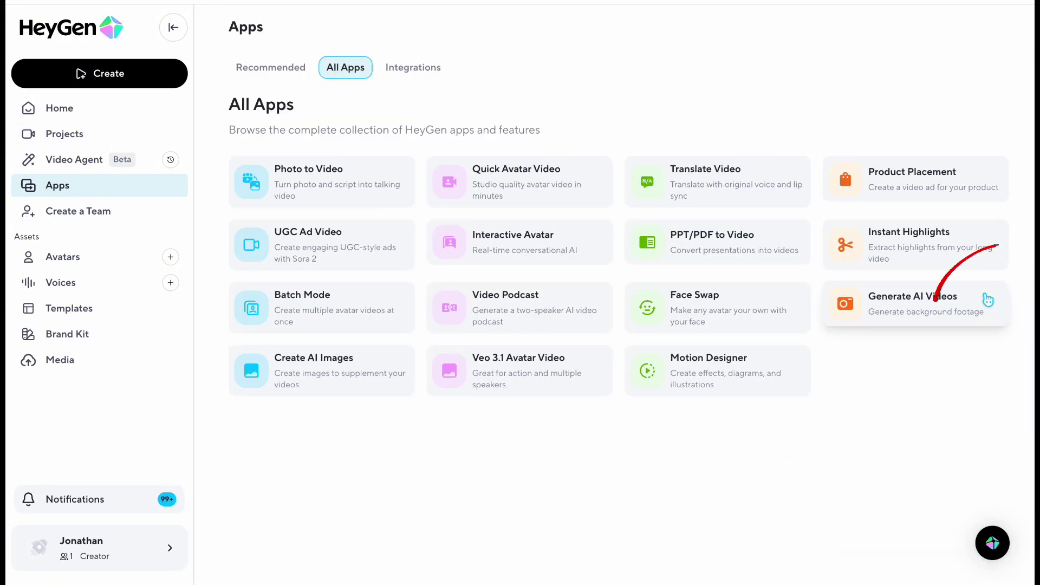
left_click(883, 178)
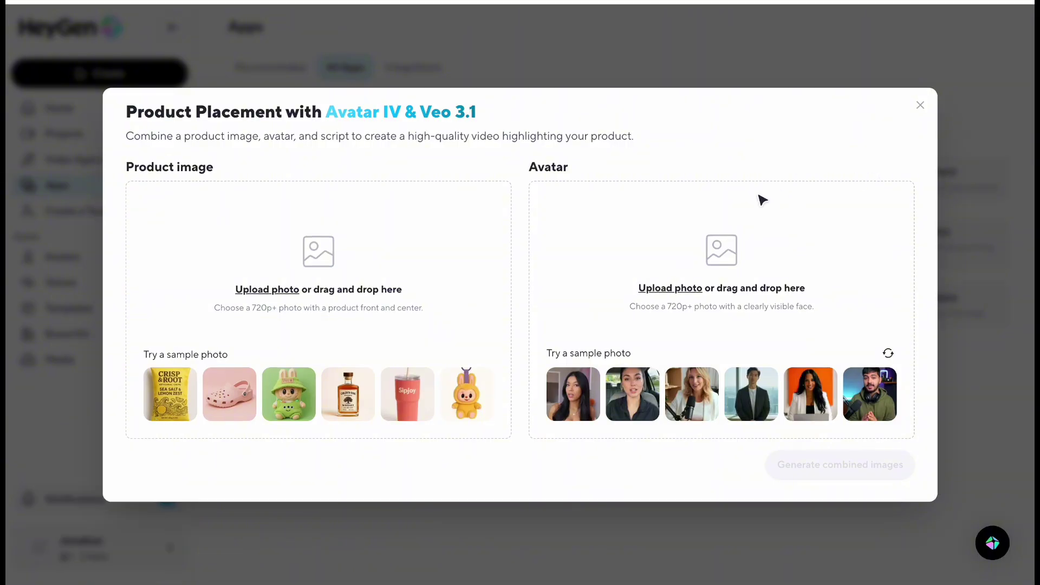
- Upload flexbar.png from the graphics folder on the Desktop as the product image
left_click(292, 289)
left_click(324, 155)
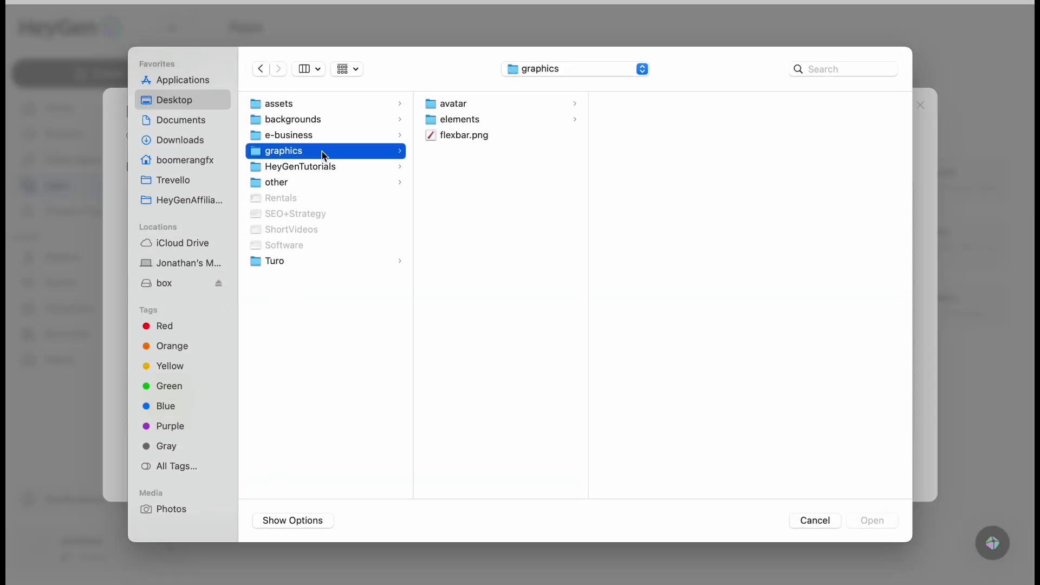
key("Right")
key("Down")
key("Down")
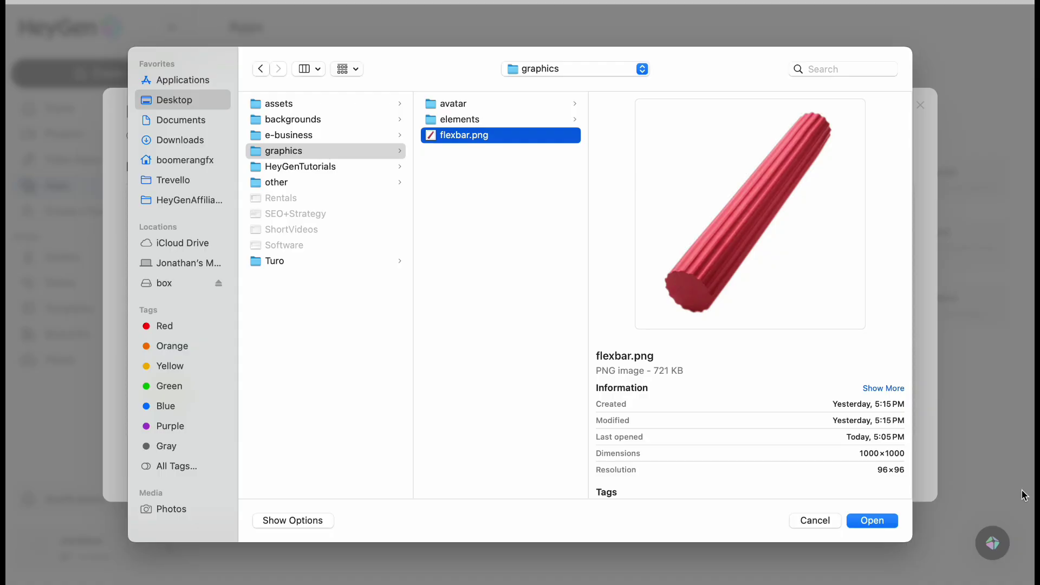
left_click(879, 519)
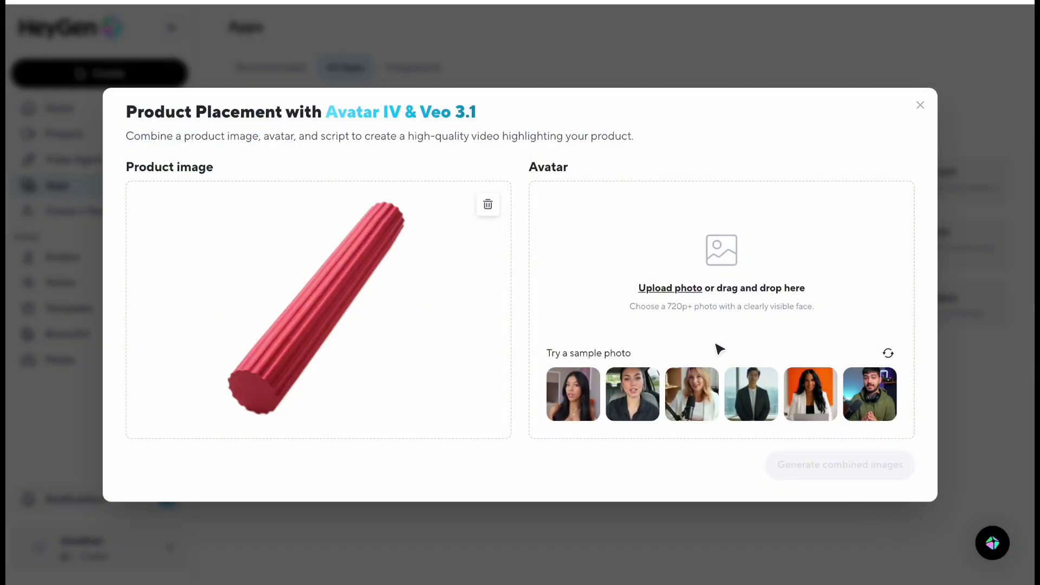
- Combine the product with the sample avatar of the woman in the car and use the third generated image for the video
left_click(633, 400)
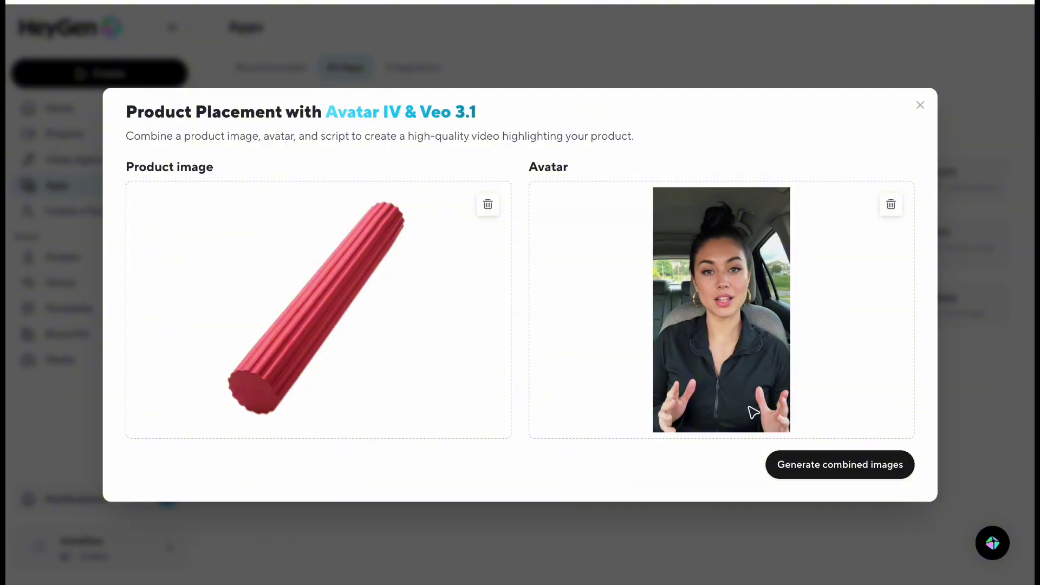
left_click(836, 466)
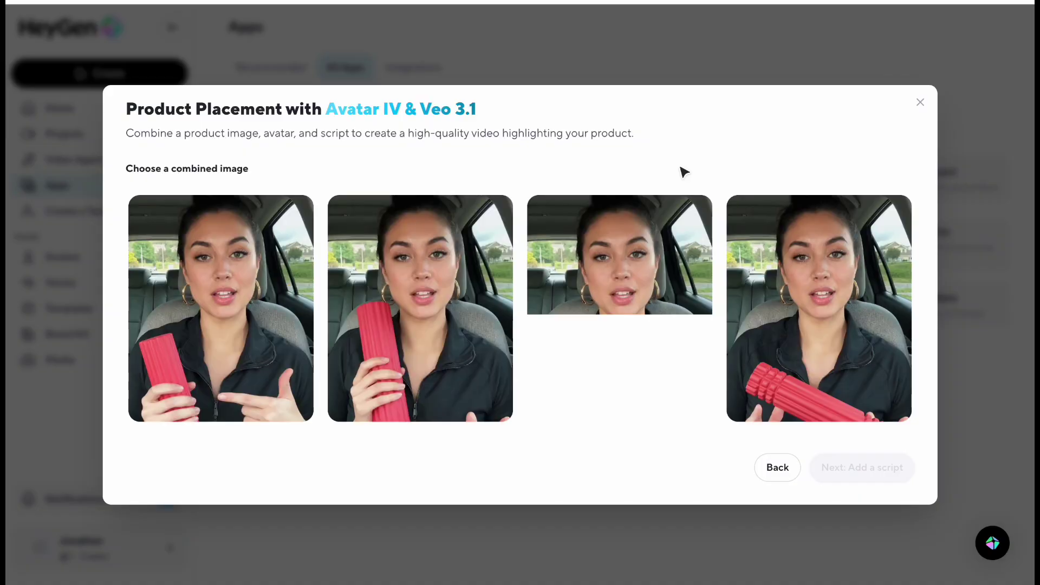
left_click(576, 313)
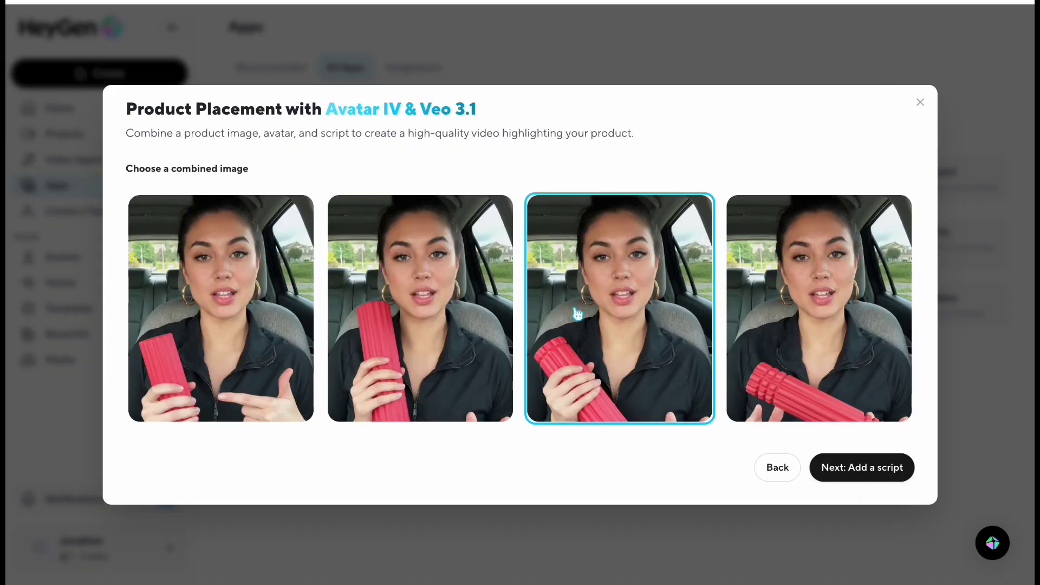
left_click(844, 464)
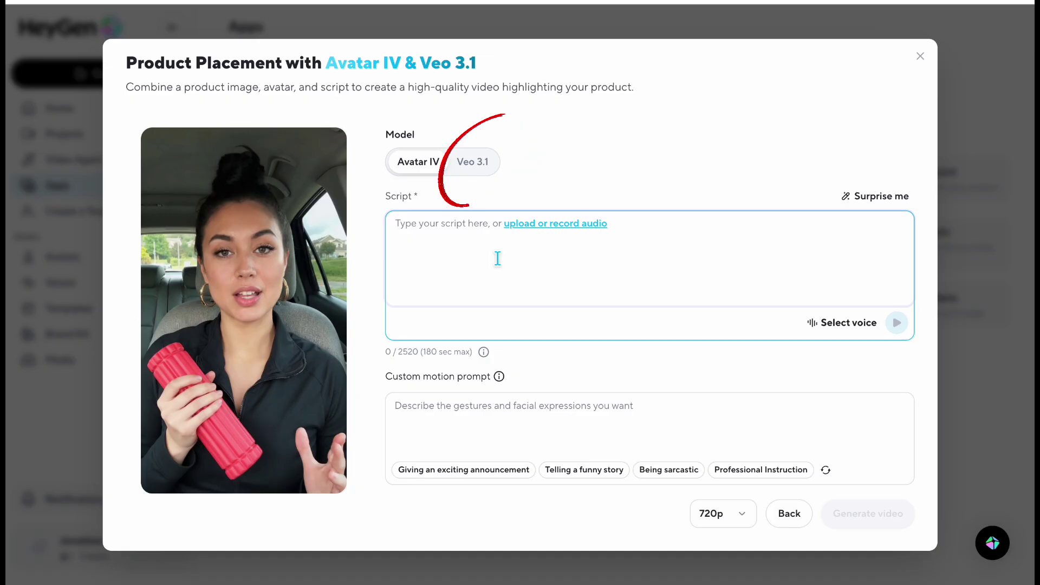
- Choose the Veo 3.1 model and describe Scene 1's setting as "In a home apartment building that has some versatile gym equipment, and a yoga mat."
left_click(482, 173)
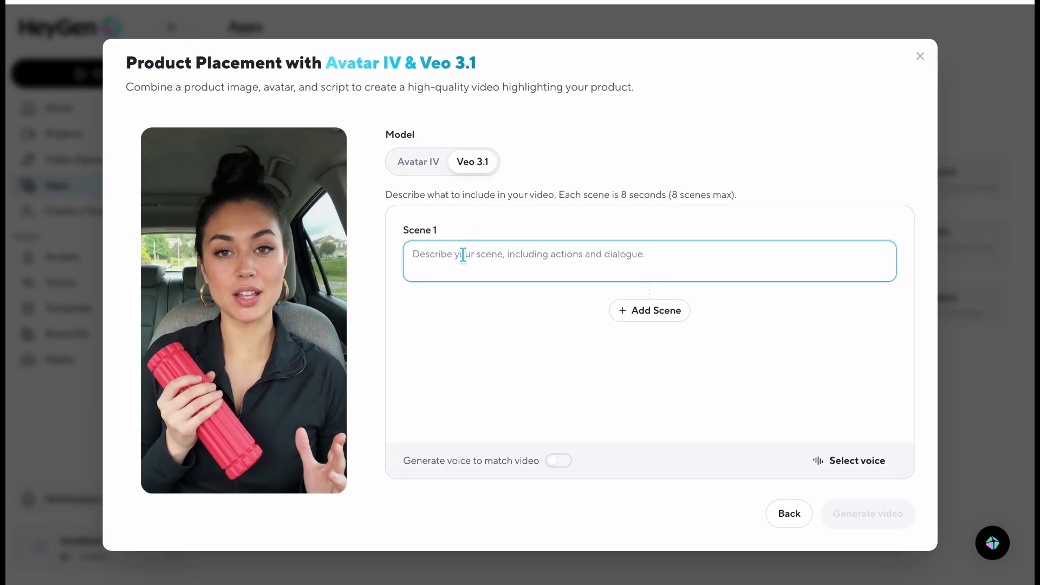
type("In a home apr")
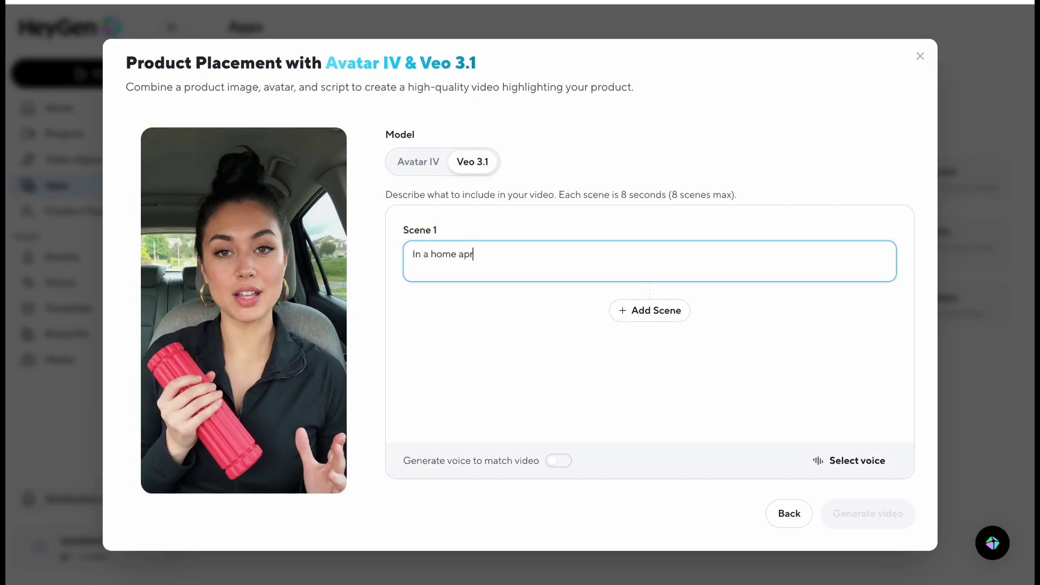
type("a")
key("BackSpace")
key("BackSpace")
type("artment building that hs some")
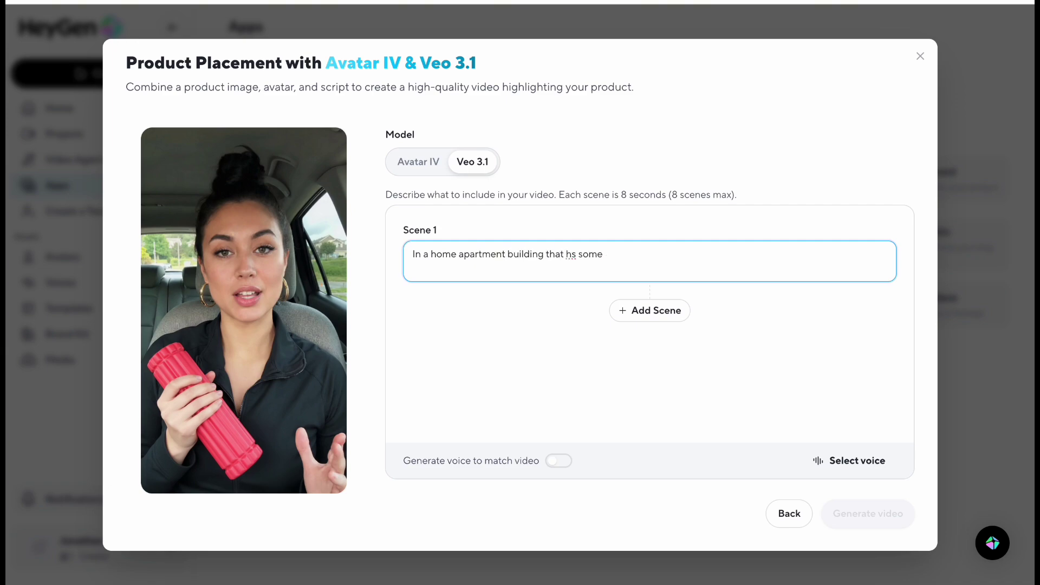
type(" cve")
key("BackSpace")
key("BackSpace")
key("BackSpace")
key("BackSpace")
key("BackSpace")
key("BackSpace")
key("BackSpace")
key("BackSpace")
key("BackSpace")
type("as some versatile gym e")
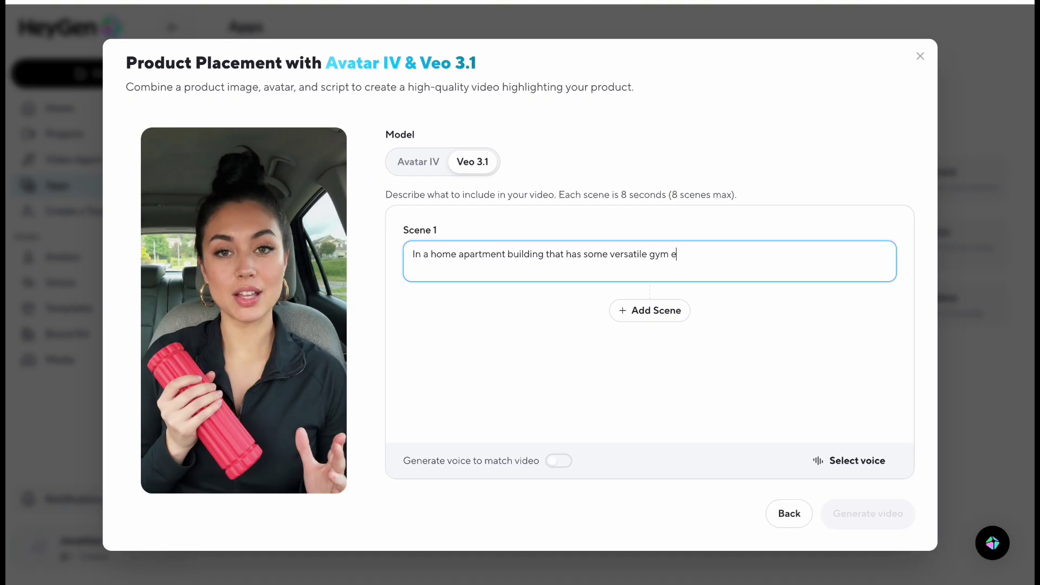
type("quipment, and a youg")
key("BackSpace")
type("ga mat.")
key("Return")
key("Return")
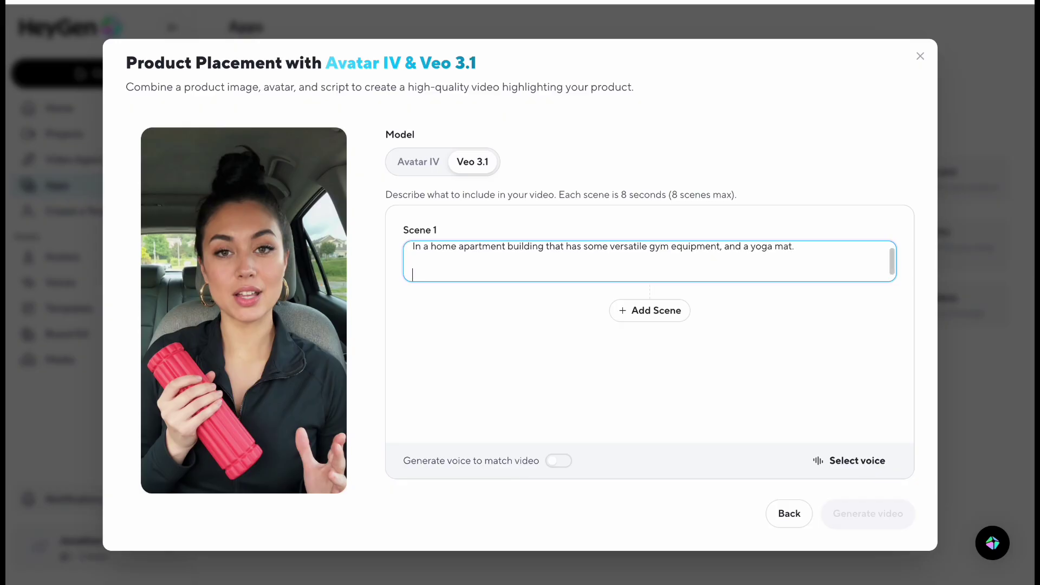
- Add Scene 1's text "Dialogue: Greta for working out your wrists and hands. Also a great rehabilitation device for pulls and strains."
type("Dialogue: Greta f")
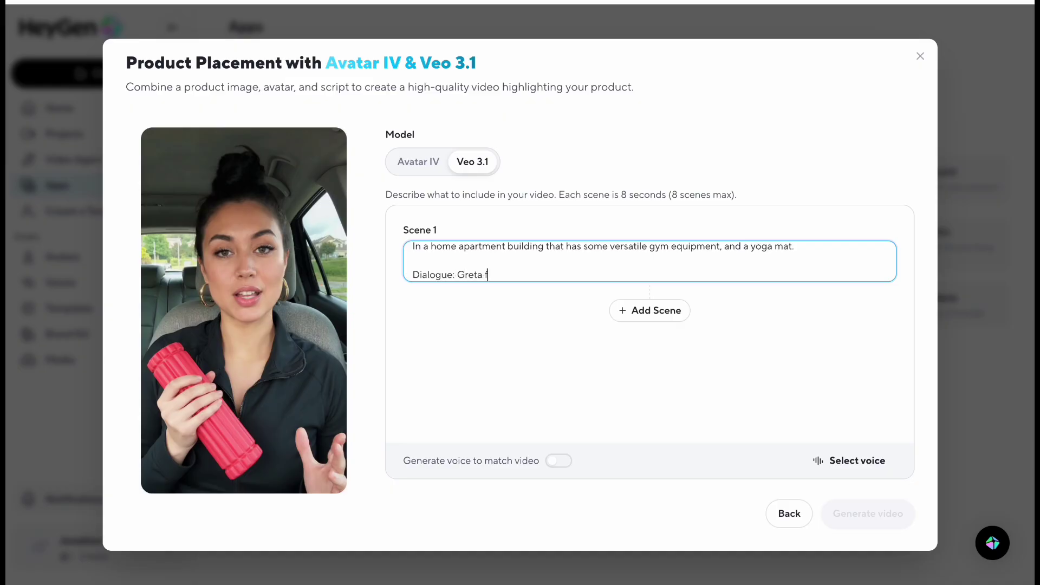
type("or working out your wrists and hands.")
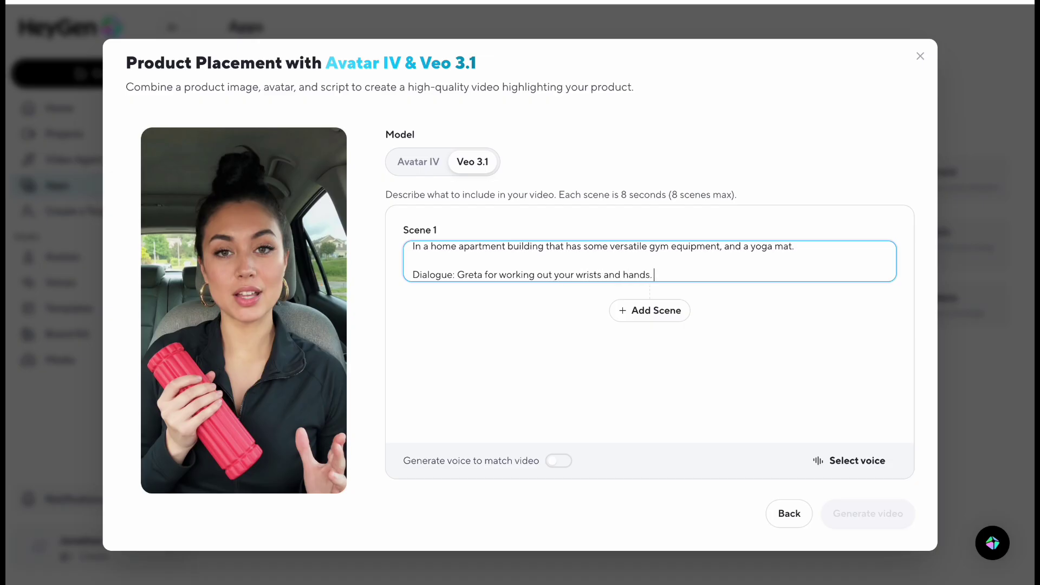
type(" Also a great rehabilitation de")
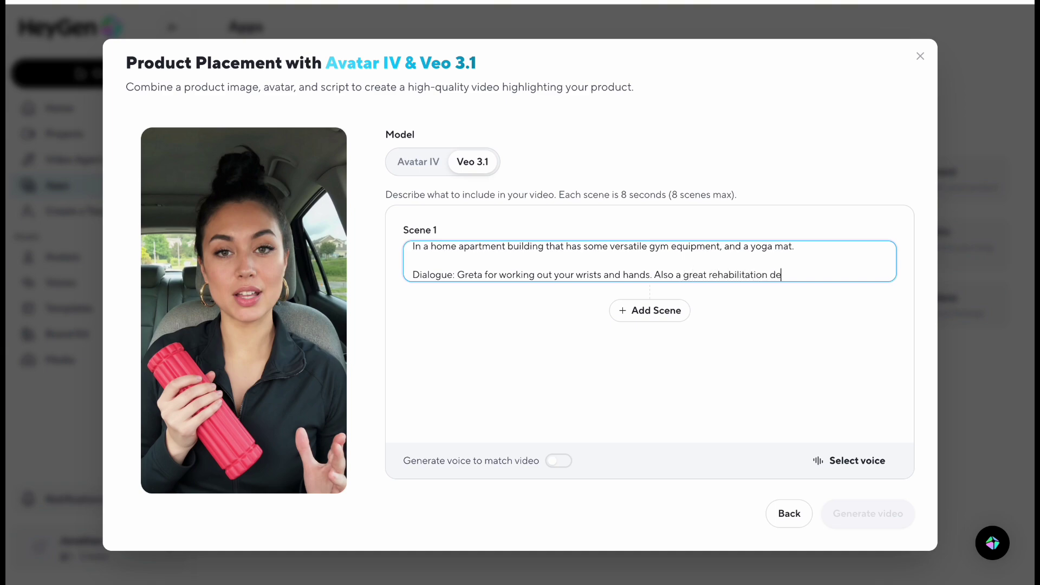
type("vice for pulls and strains.")
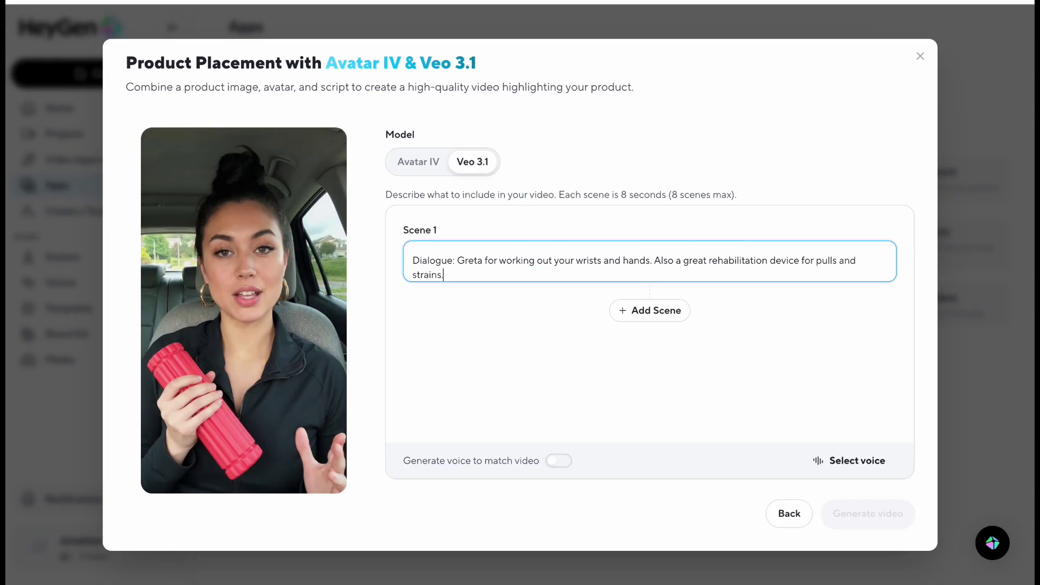
key("Return")
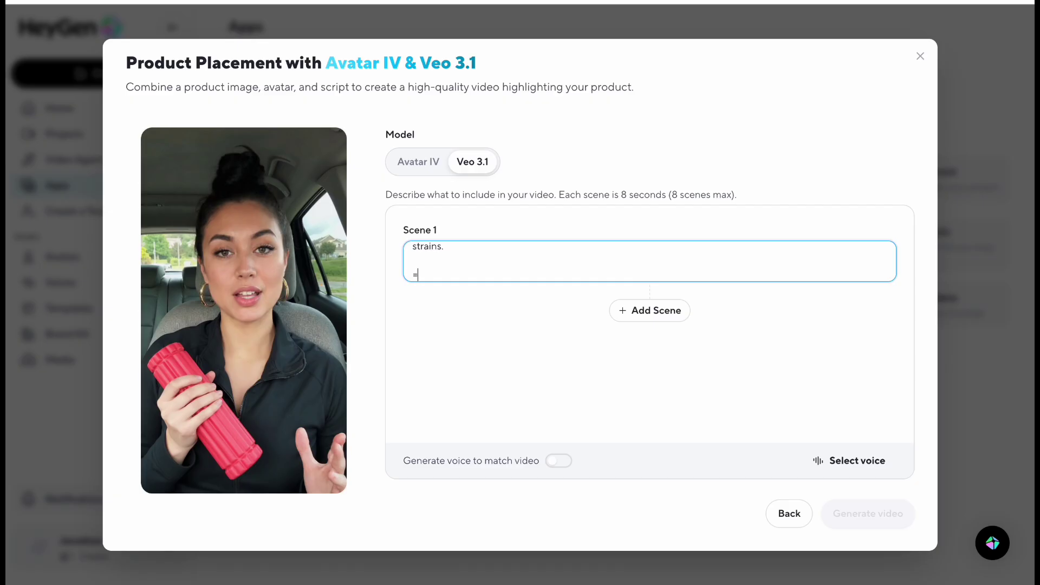
key("BackSpace")
key("BackSpace")
key("BackSpace")
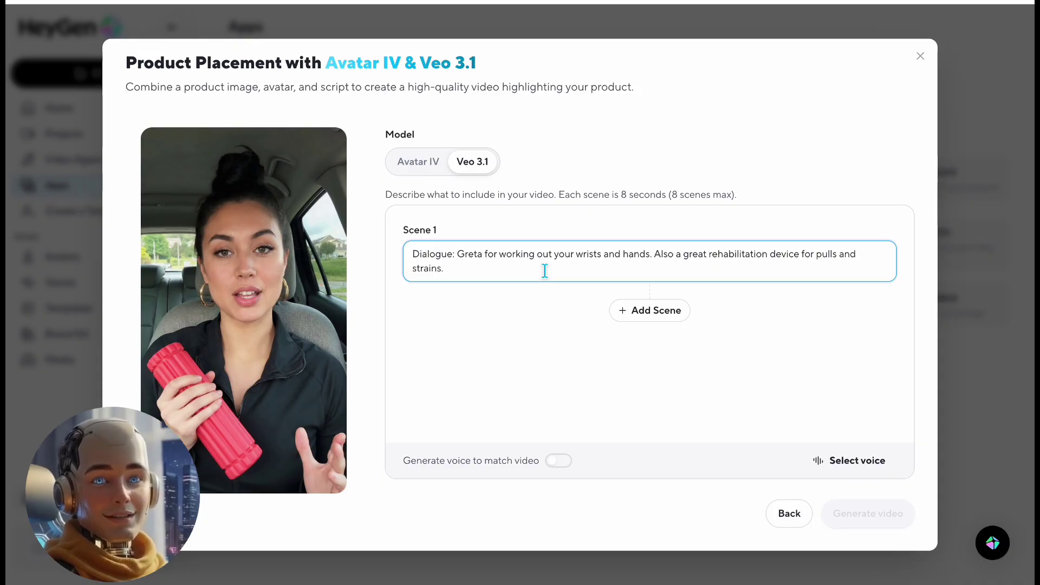
- Add Scene 2 with the setting "In a home apartment building that has some versatile gym equipment, and a yoga mate."
left_click(620, 312)
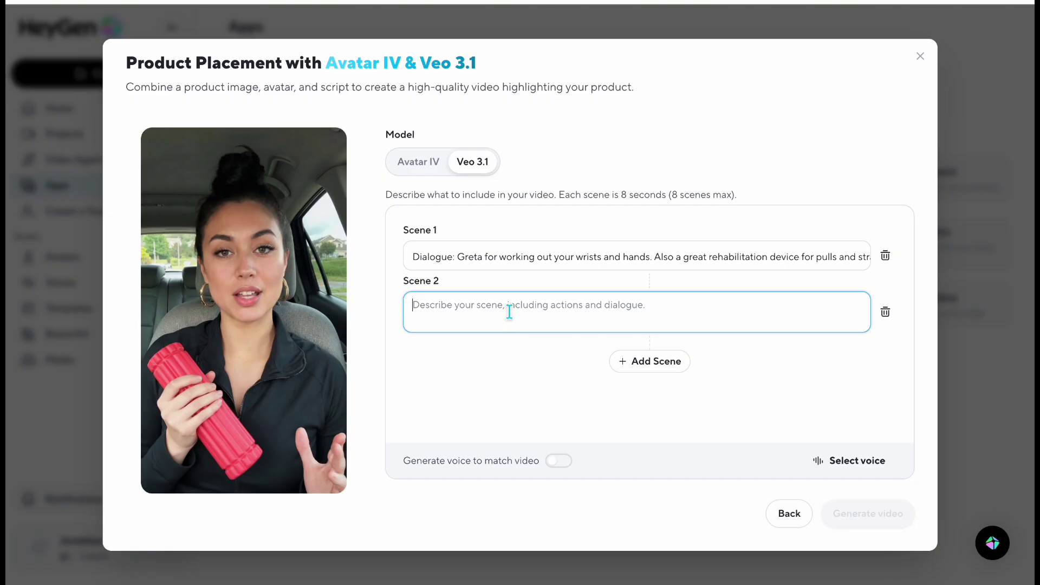
type("In a home ")
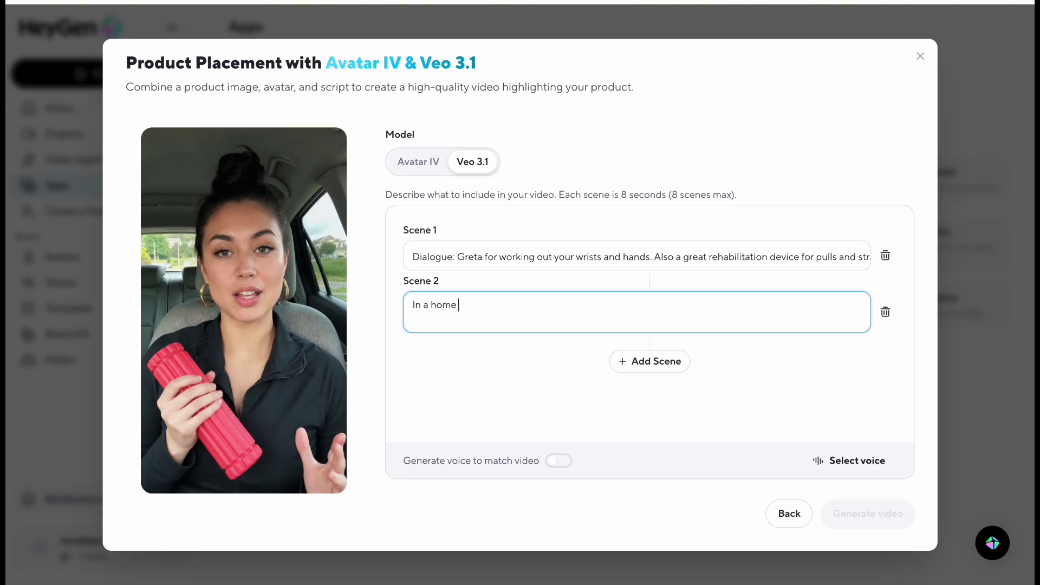
type("apartment building that ")
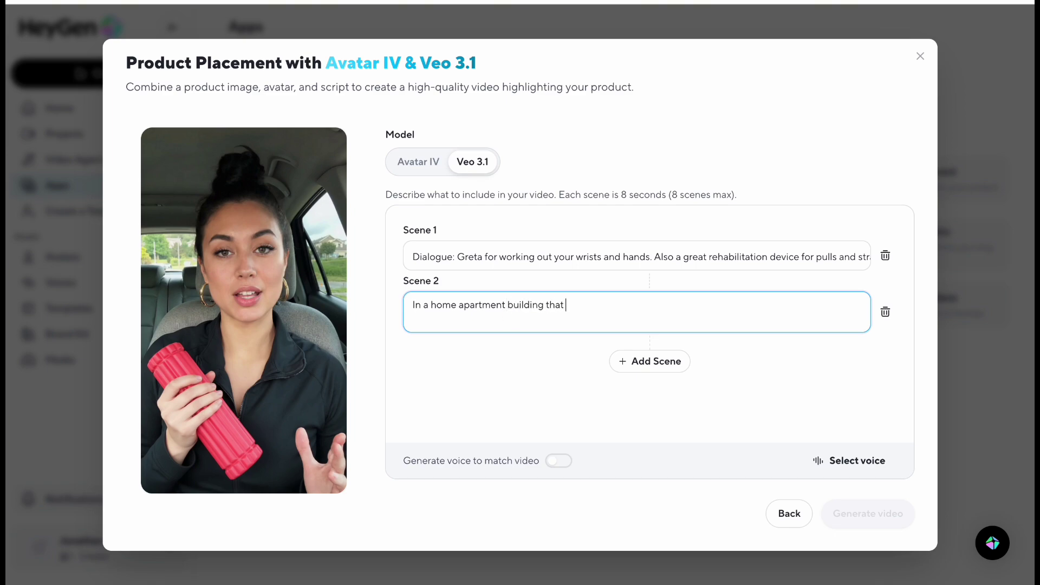
type("has some versatile gym eq")
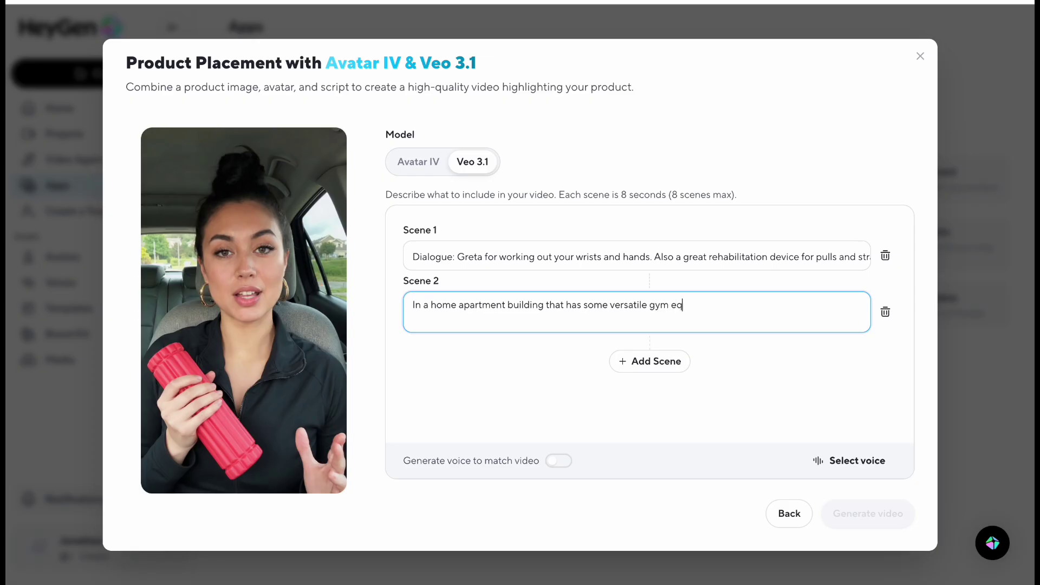
type("uipment, and a yoga ma")
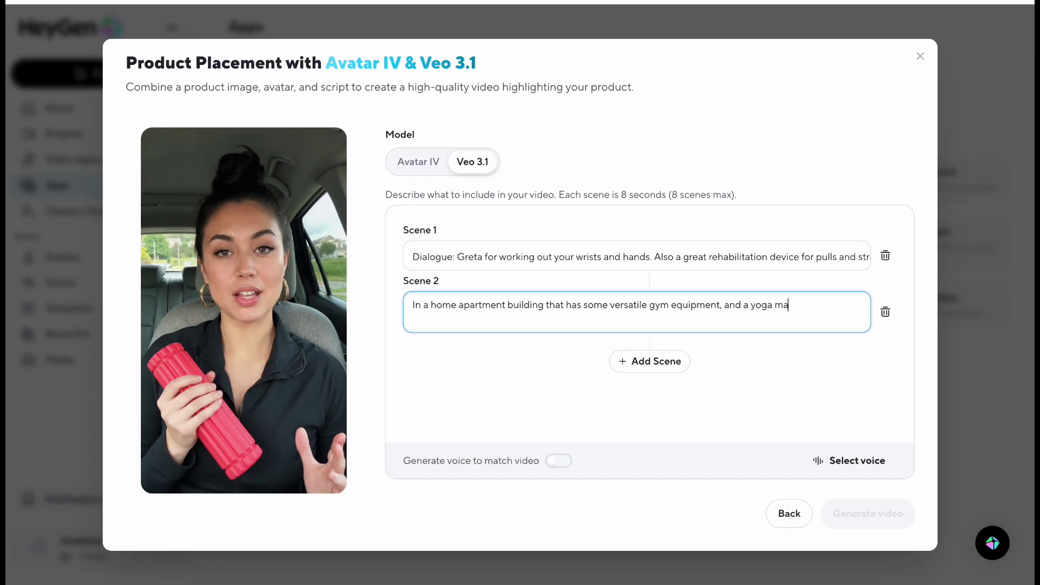
type("te.")
key("Return")
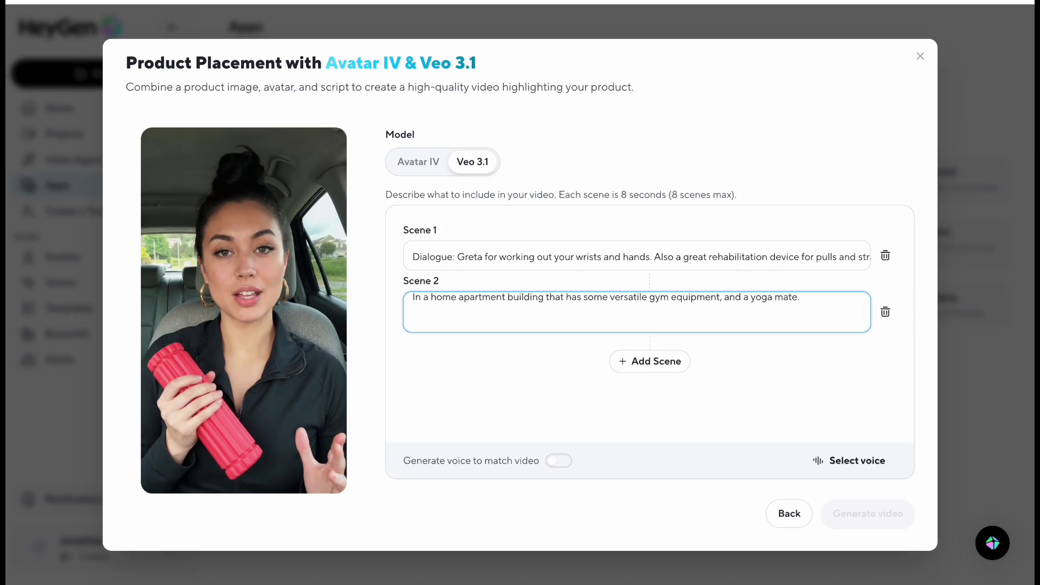
- Write Scene 2's dialogue about the flex bar helping with the yoga routine and doubling as a wrist rehabilitation device that strengthens wrist and hand
type("Dialogue: This flex bar helps me o")
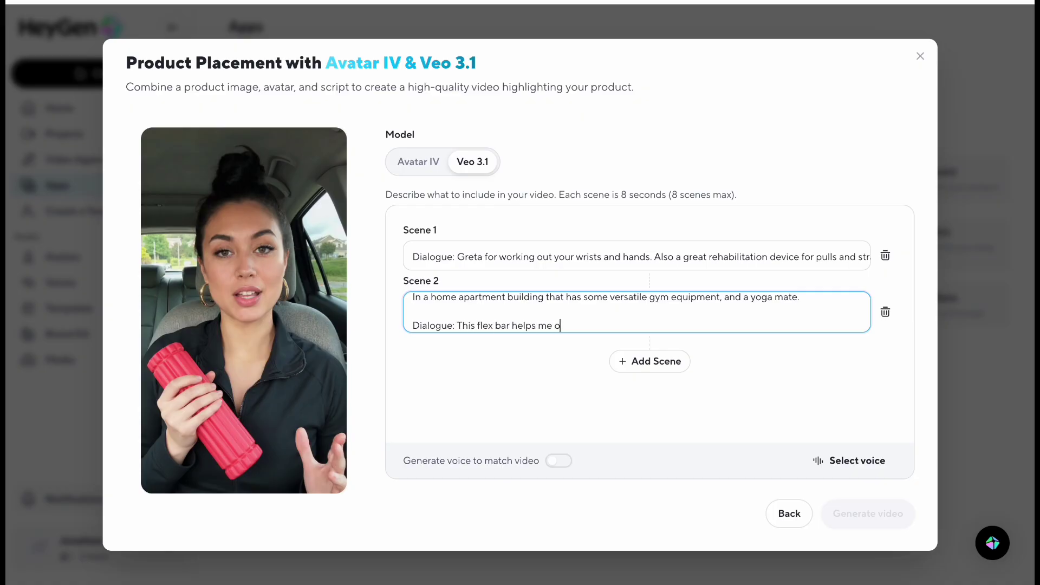
type("ut with my yogatroutine and also d")
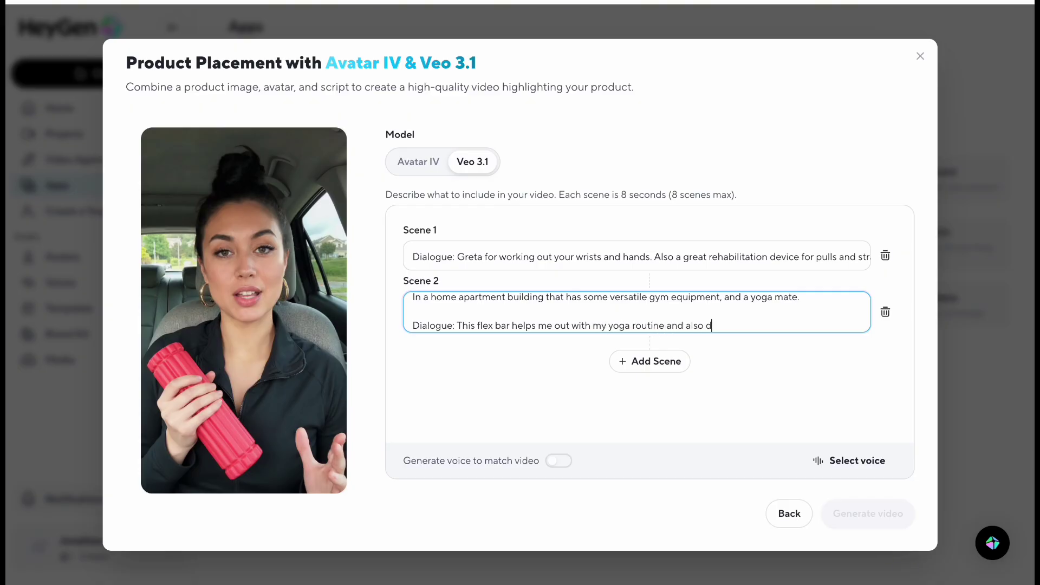
type("oubles as a wrist rehabilitat")
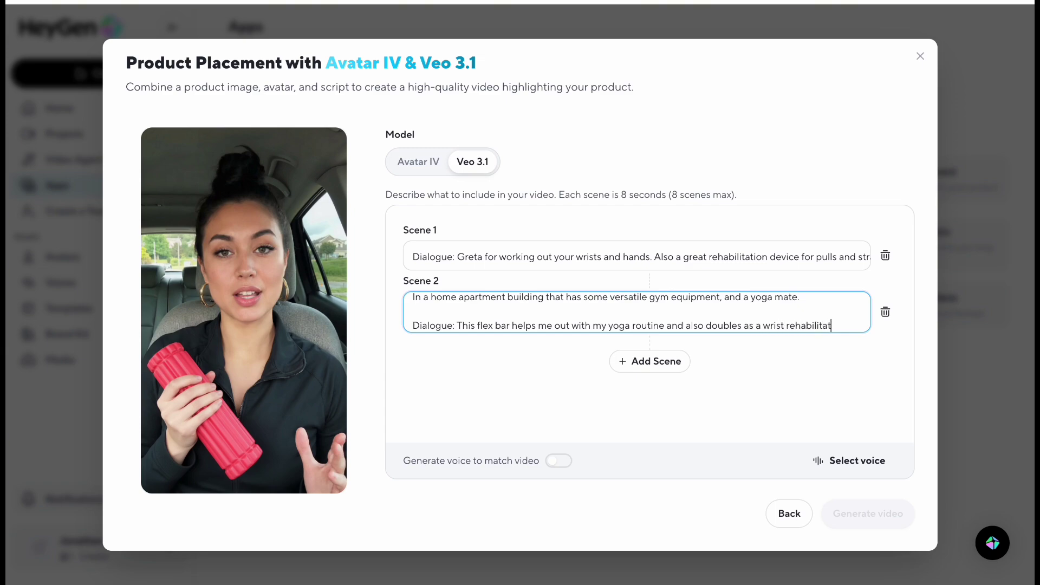
type("ion device, t")
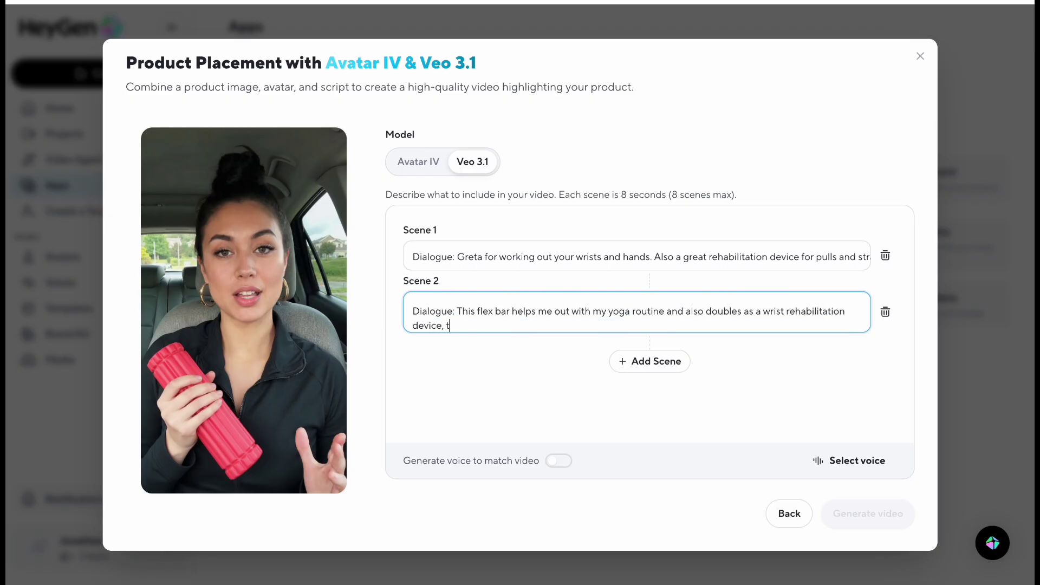
type("hat provides increased strength for my ")
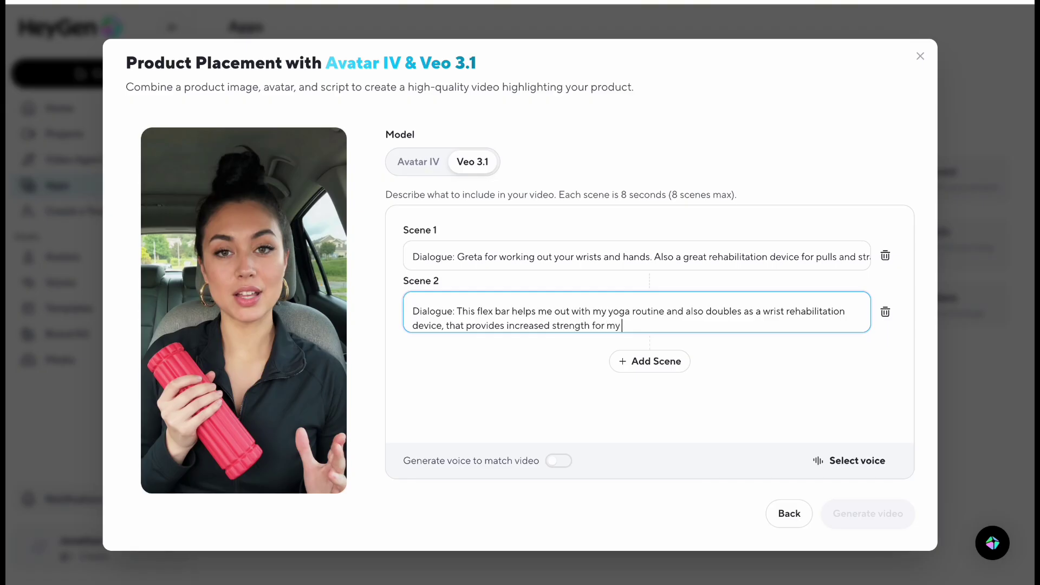
type("wrist and hand.")
- Add Scene 3 with the description "Make exact same scenario as the yoga gym in the last scene. Don't change anything!"
left_click(648, 360)
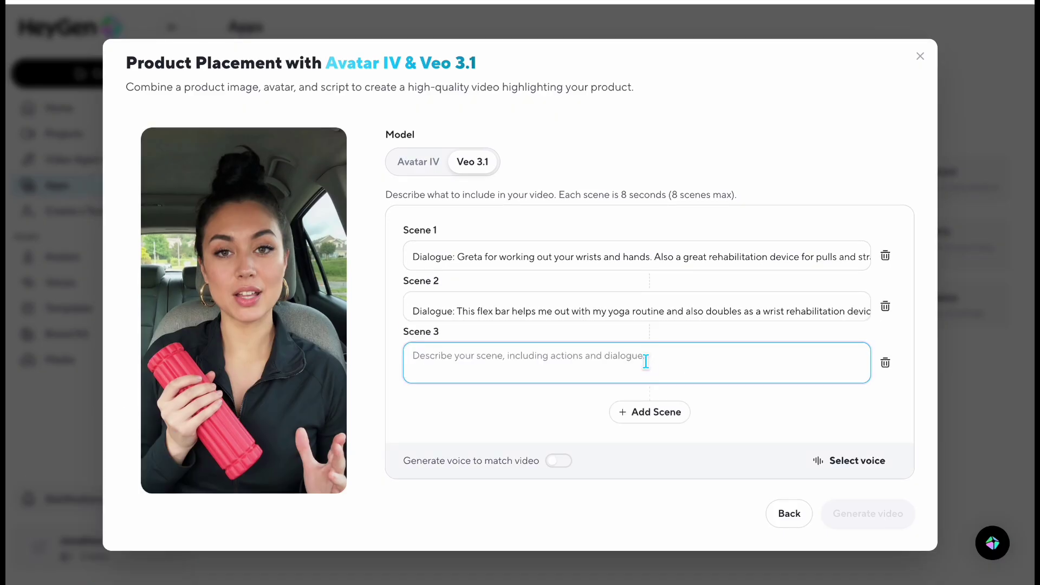
type("Make exa")
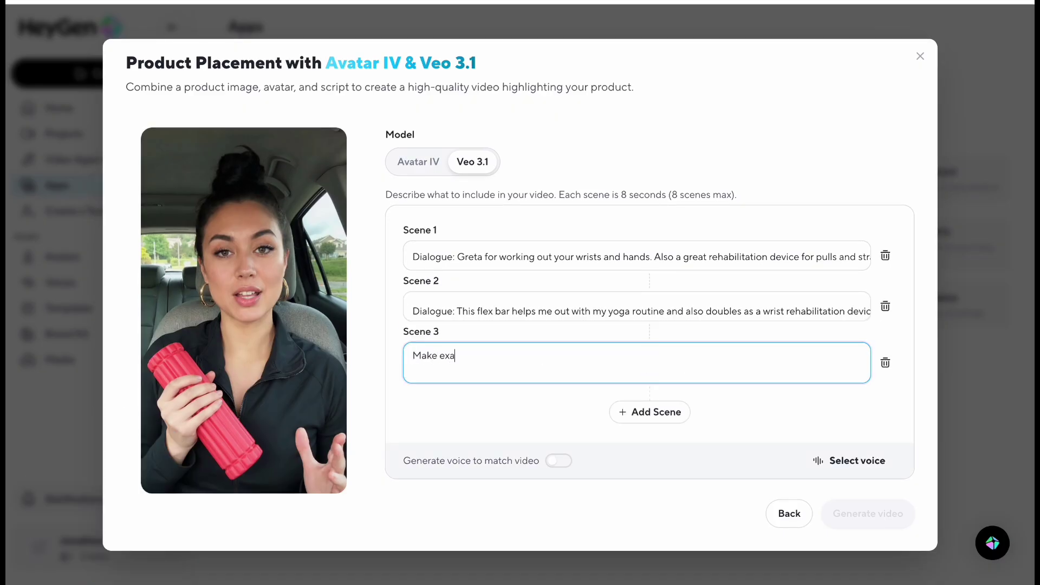
type("ct same scecenario as the y")
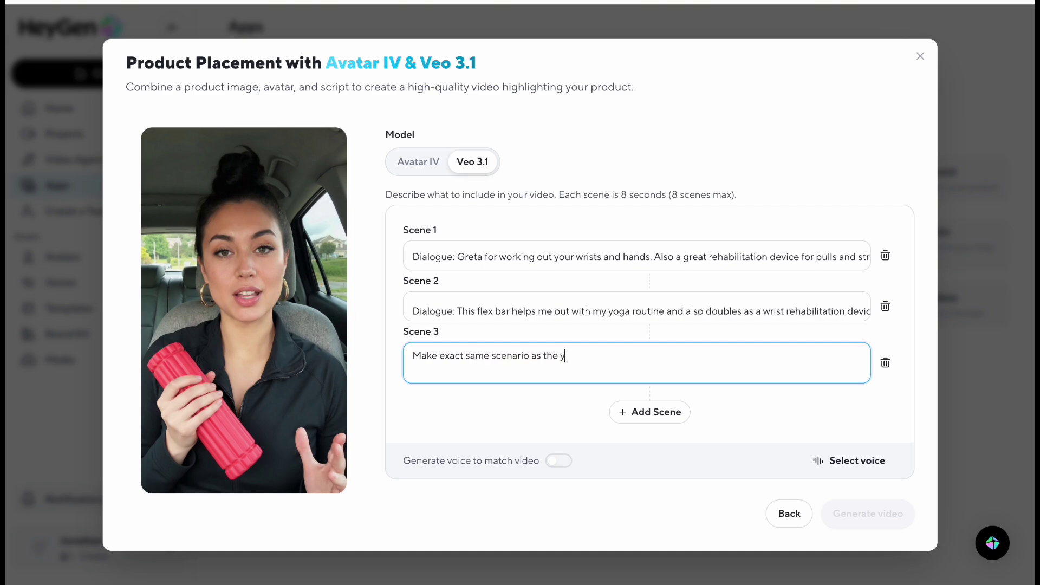
type("oga gym in the last scene. Don't cha")
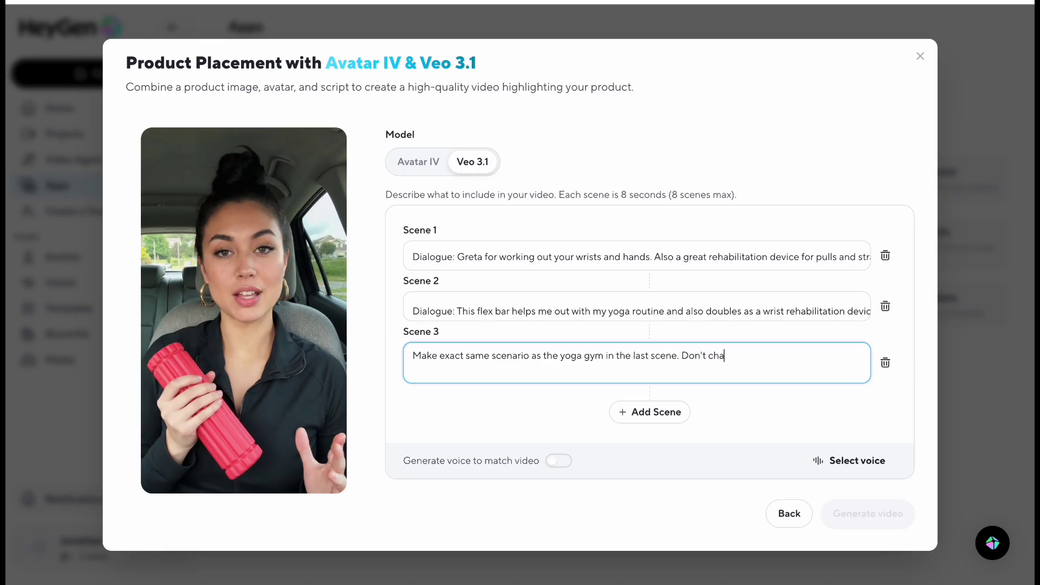
type("nge anything!")
key("Return")
key("Return")
- Add the line "Dialogue: Click Link in Bio for More." to Scene 3
type("Dialogu")
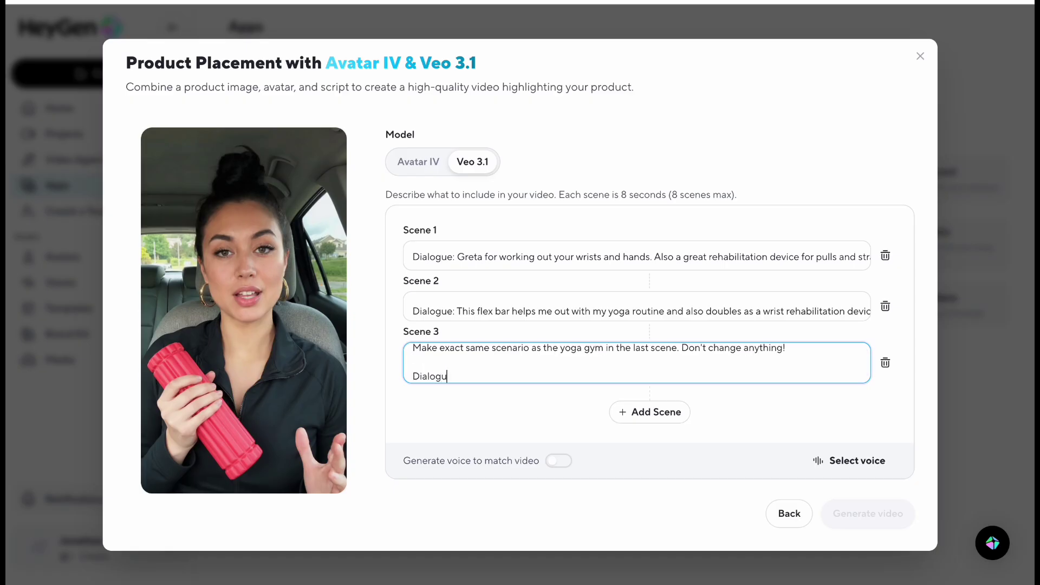
type("e: Click")
type("Link in Bio for More.")
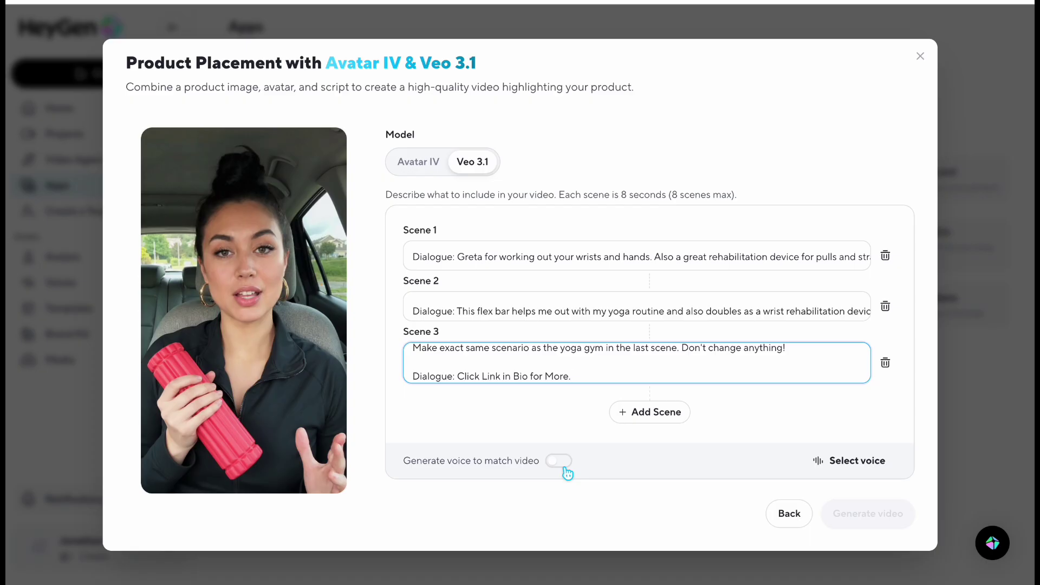
- Turn on voice generation to match the video and generate the three-scene video
left_click(565, 468)
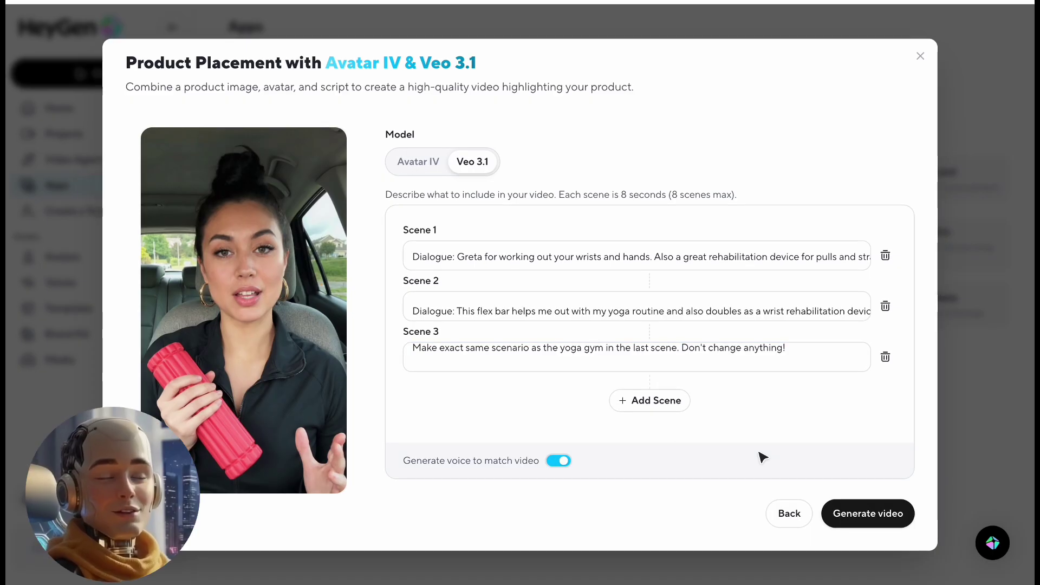
left_click(865, 518)
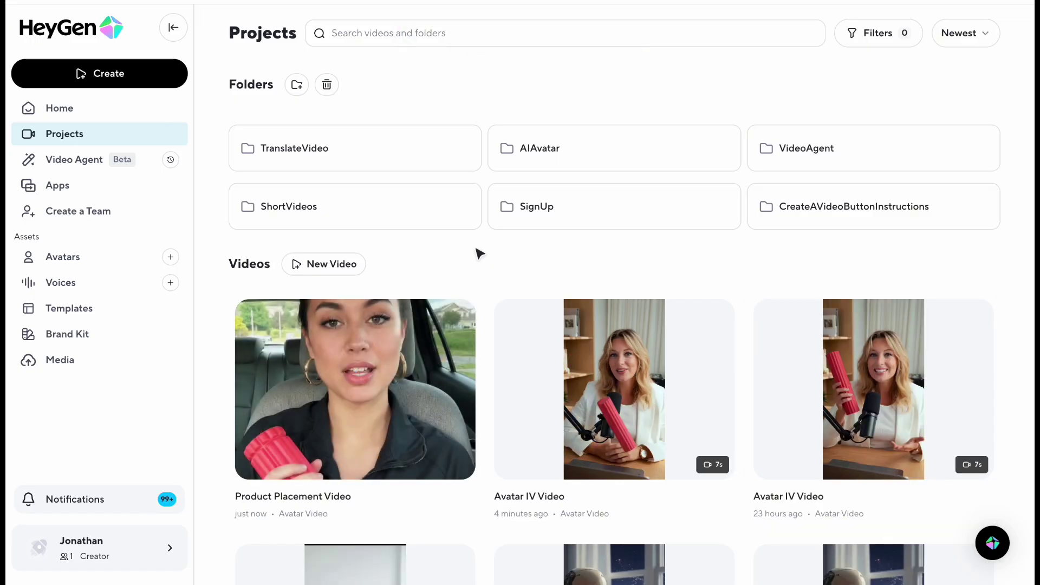
- Open the newest Product Placement Video in Projects and play it
left_click(355, 388)
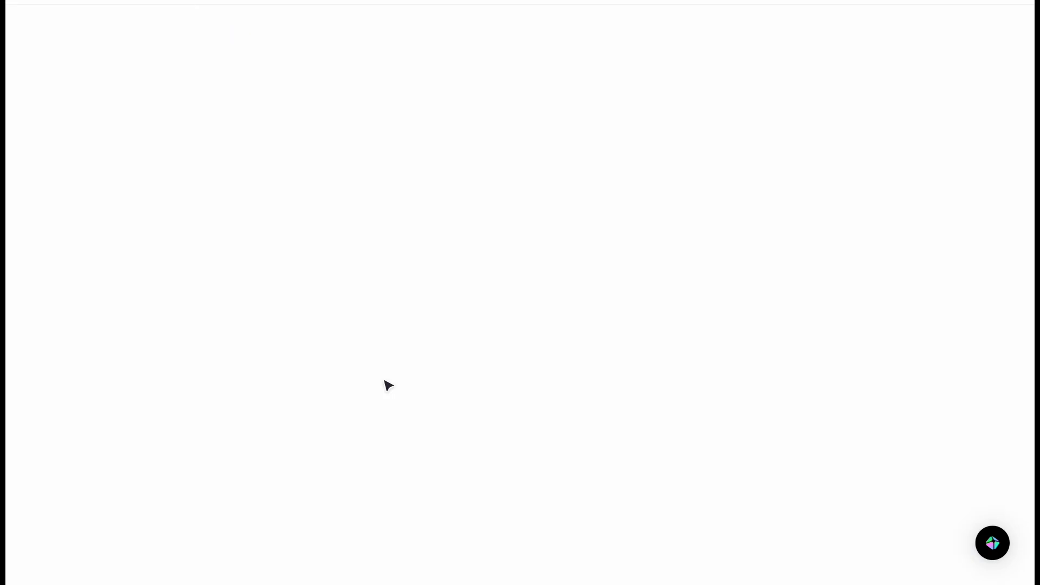
left_click(412, 505)
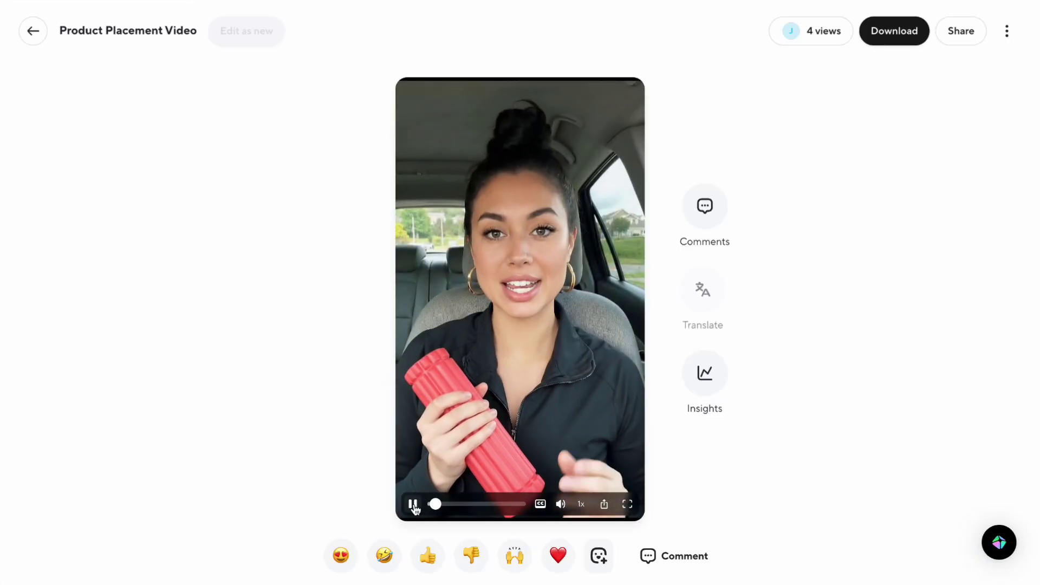